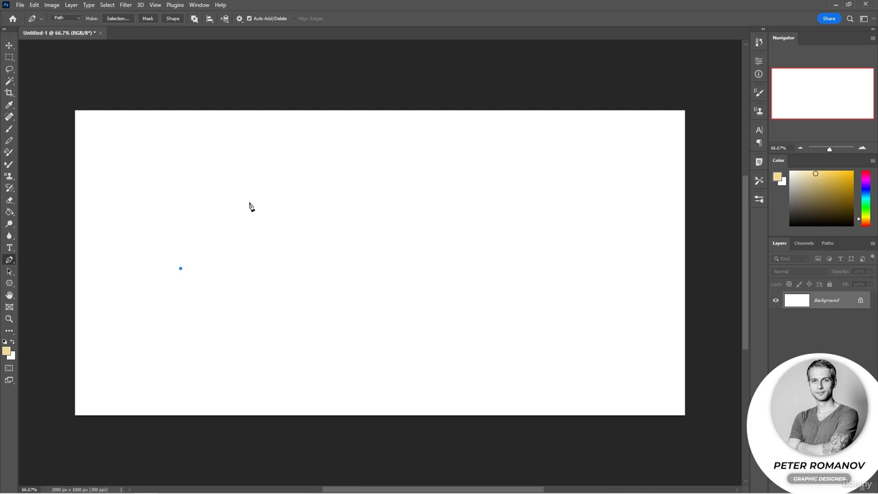
Draw the fir tree's peak, stepped right side and rectangular trunk as straight Pen tool segments, continuing from the existing start point
click(248, 203)
click(310, 266)
click(281, 266)
click(322, 336)
click(297, 337)
click(318, 375)
click(302, 376)
click(263, 375)
click(262, 394)
click(246, 394)
click(246, 376)
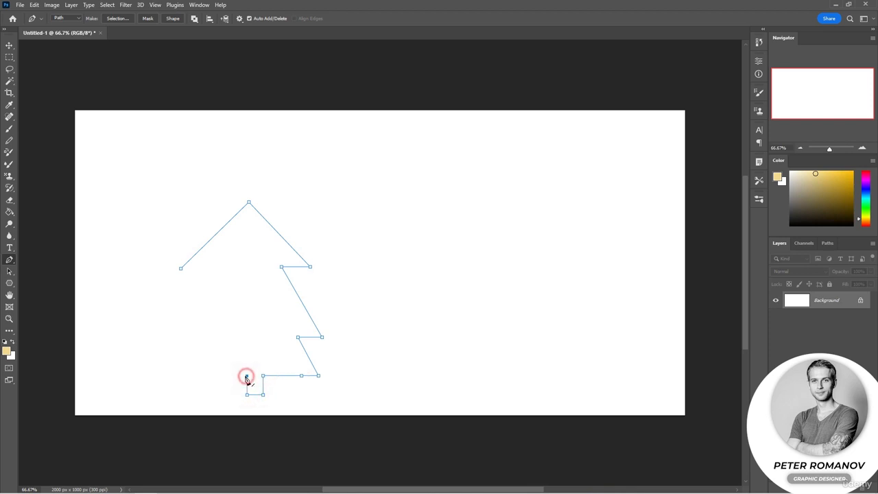
Draw the tree's stepped left side with straight segments and close the path at its starting point
click(175, 376)
key(ctrl+z)
click(195, 375)
click(208, 337)
click(189, 336)
click(223, 269)
click(180, 268)
Move the upper-left branch tip inward and the bottom-left tip slightly outward to even out the tree outline
drag(9, 271, 34, 280)
click(181, 269)
drag(182, 269, 224, 268)
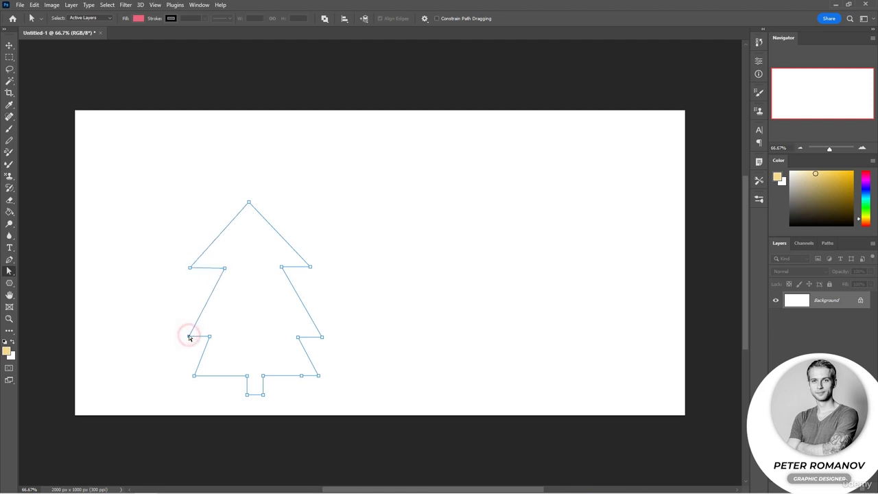
drag(194, 376, 189, 376)
Shift the tree's peak up and rightward, and narrow the top tier by moving both upper branch tips inward
drag(250, 208, 254, 205)
drag(309, 267, 302, 265)
click(192, 269)
key(Right)
key(Right)
key(Right)
key(Right)
key(Right)
key(Right)
key(Right)
key(Right)
key(Right)
key(Right)
key(Right)
key(Right)
key(Right)
key(Right)
key(Right)
key(Right)
key(Right)
key(Right)
key(Right)
key(Right)
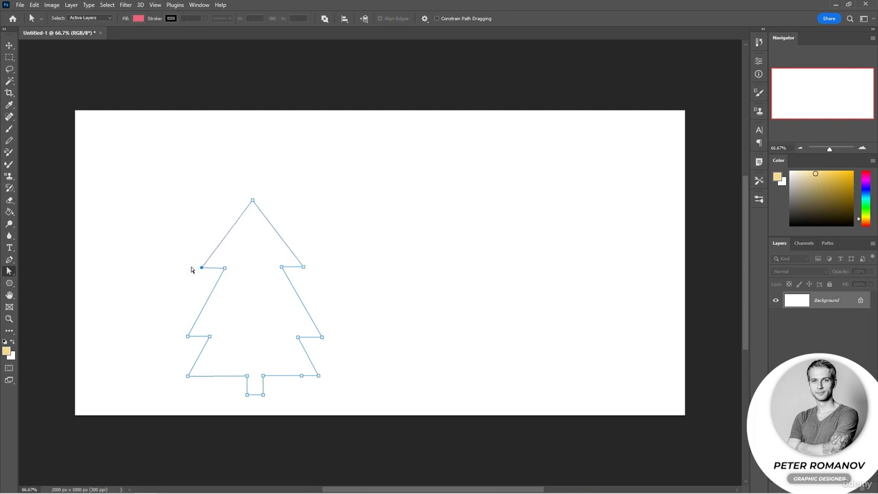
Draw an open path beside the tree from straight segments constrained to 45-degree angles
click(15, 262)
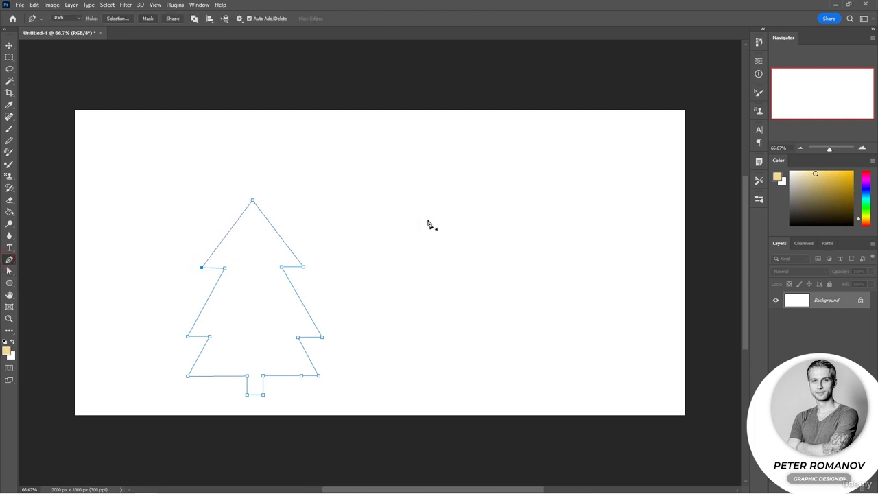
click(446, 192)
shift+click(499, 308)
shift+click(537, 288)
key(ctrl+z)
key(ctrl+z)
shift+click(540, 267)
shift+click(496, 289)
shift+click(477, 274)
shift+click(446, 292)
shift+click(485, 321)
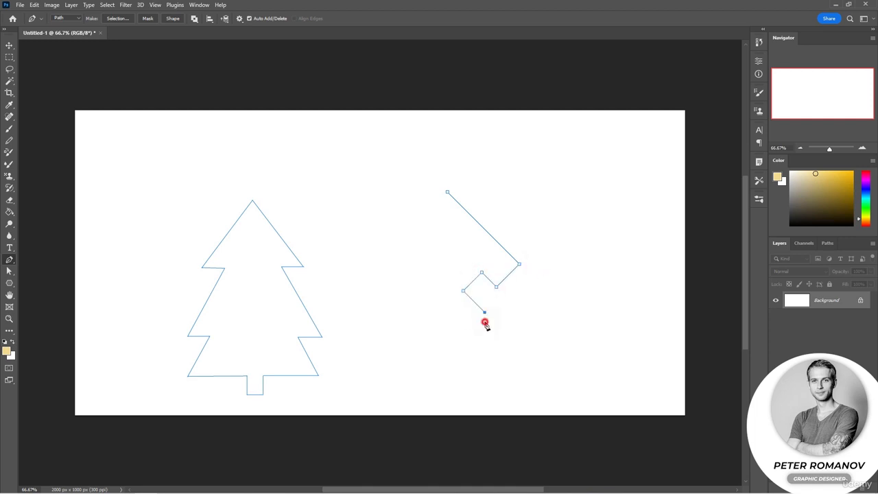
shift+click(516, 310)
shift+click(520, 293)
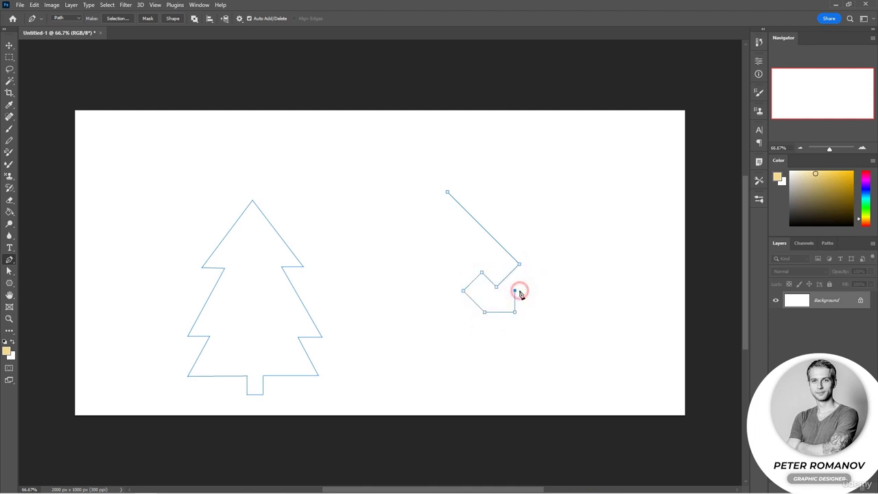
Undo the open angled path beside the tree
key(ctrl+z)
key(ctrl+z)
key(ctrl+z)
key(ctrl+z)
key(ctrl+z)
key(ctrl+z)
key(ctrl+z)
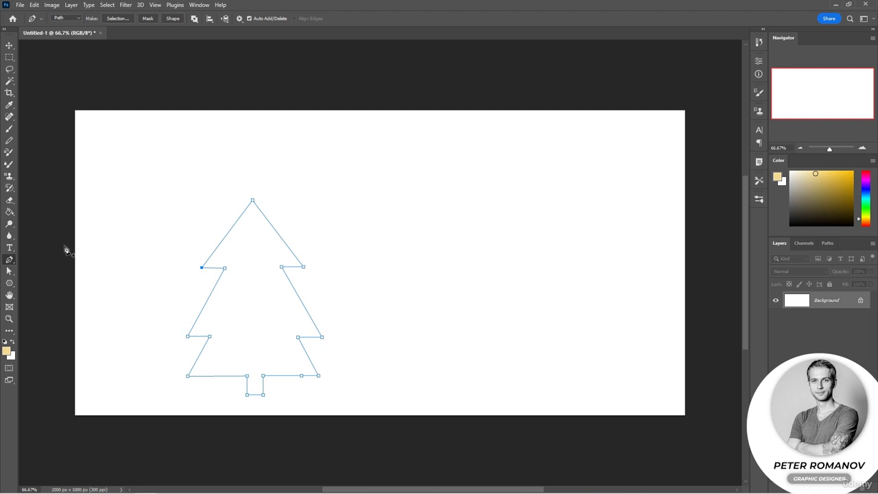
Draw an open mountain-ridge path of four straight segments beside the tree and end it without closing
click(312, 229)
click(359, 186)
click(377, 206)
click(442, 186)
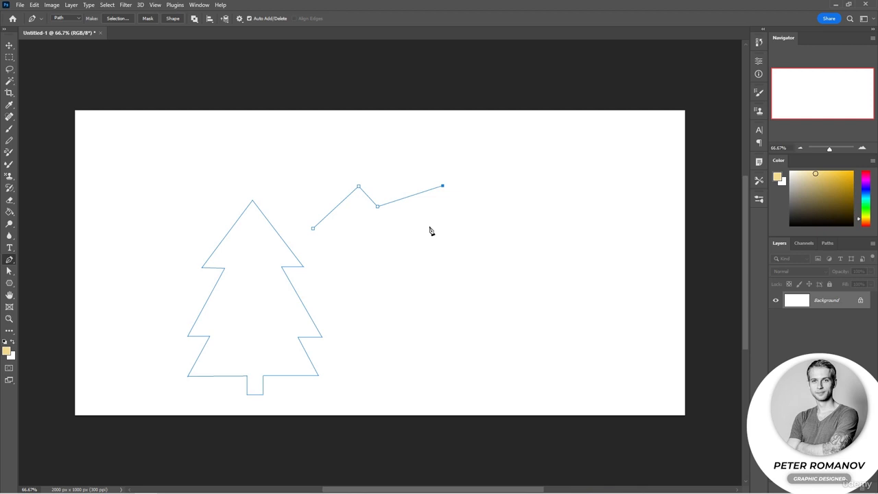
click(494, 244)
ctrl+click(555, 210)
Add a separate open zigzag below the ridge line and a two-segment peak above it
drag(404, 198, 422, 232)
click(389, 230)
click(404, 266)
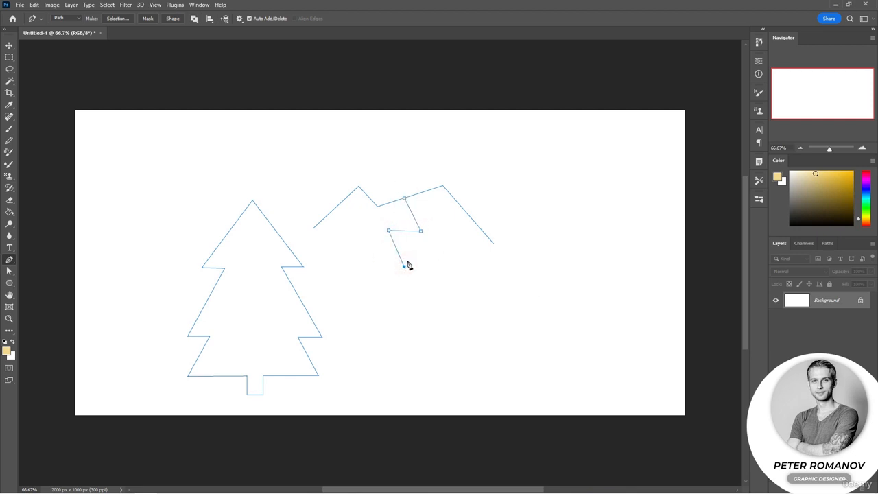
ctrl+click(489, 285)
drag(367, 194, 403, 163)
click(427, 190)
ctrl+click(482, 303)
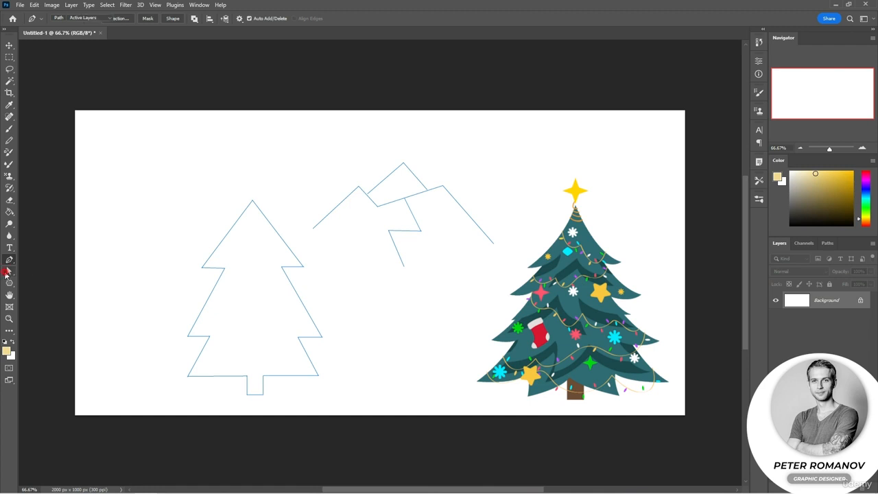
Add an anchor point midway on the tree's upper-left slope and move it inward to curve the edge
key(a)
click(214, 287)
click(13, 260)
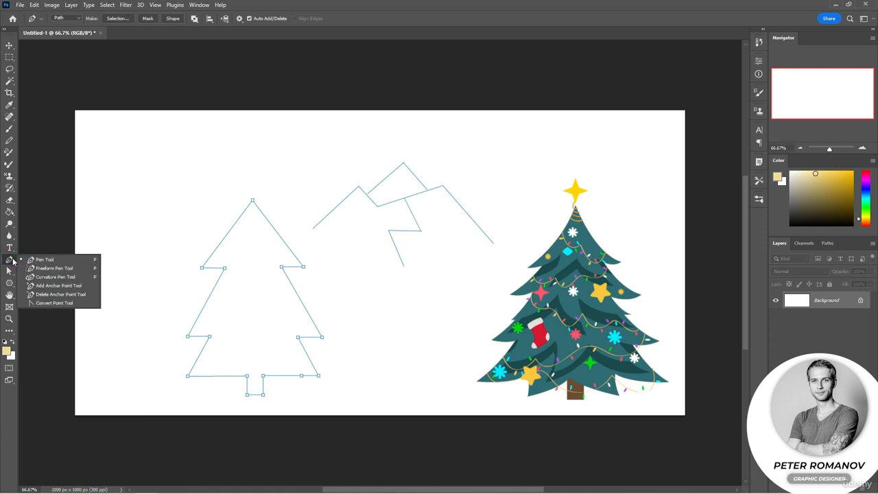
click(228, 235)
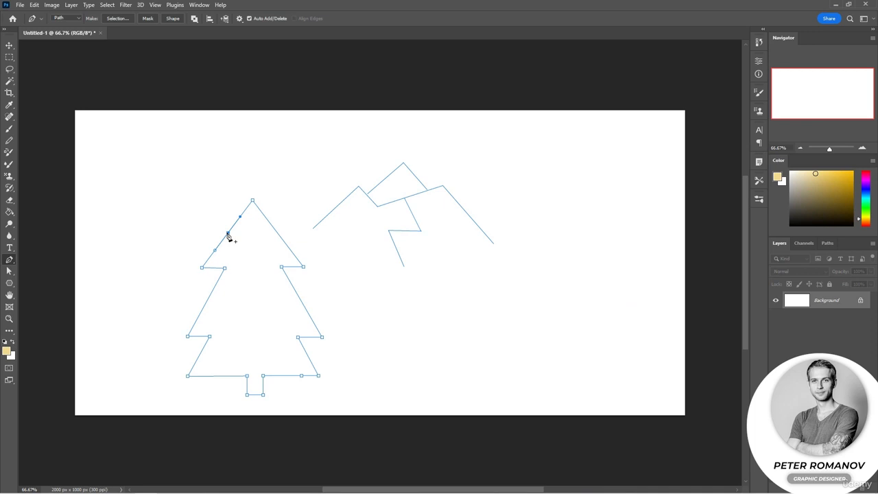
click(234, 225)
key(ctrl+z)
mouse_move(228, 234)
mouse_down()
mouse_move(247, 222)
mouse_move(222, 253)
mouse_move(231, 236)
mouse_up()
key(a)
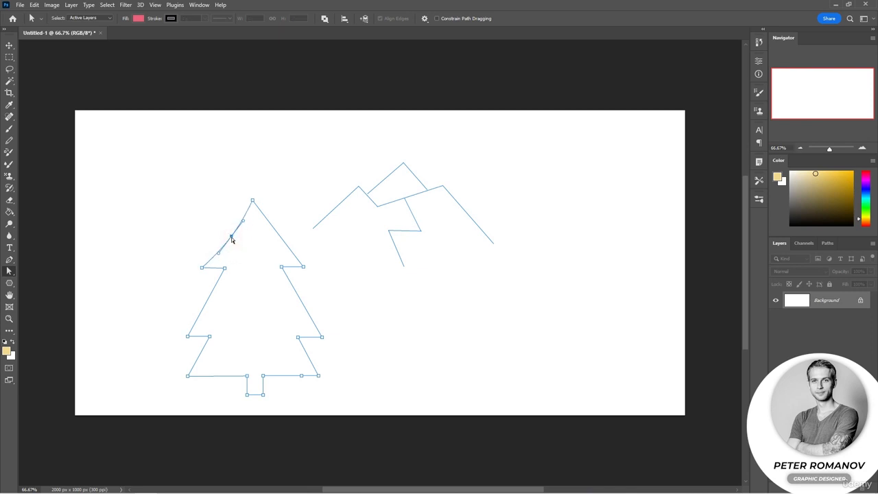
Add an anchor point on the tree's upper-right slope, pull it inward, and shorten its direction handles to shape the curve
click(14, 261)
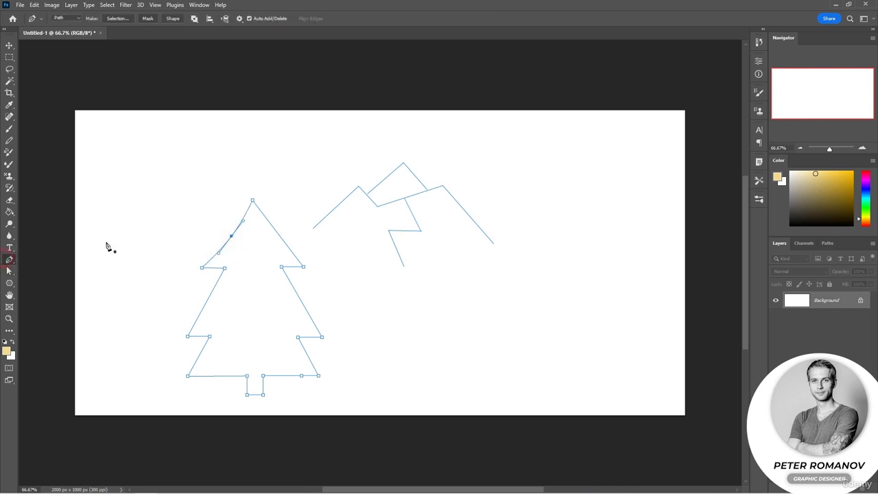
click(277, 232)
click(10, 271)
drag(277, 234, 272, 237)
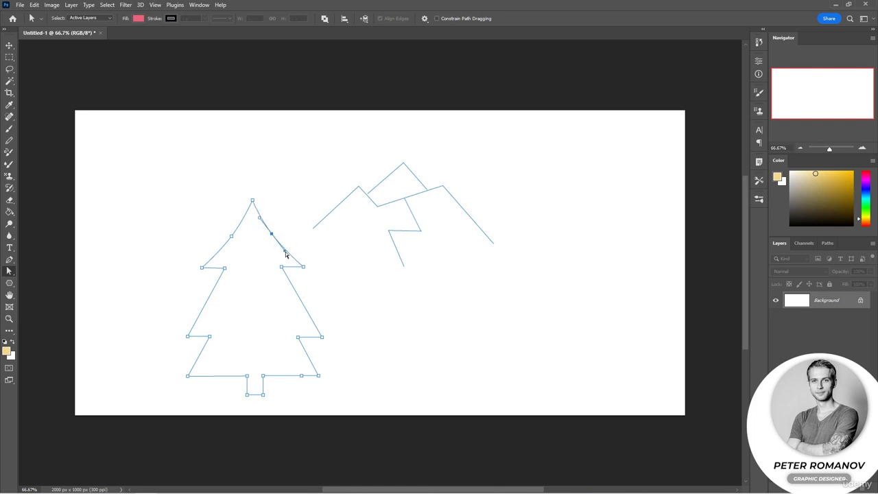
drag(286, 251, 281, 245)
drag(260, 218, 261, 221)
Add an anchor point on the tree's left middle slope and pull it inward into a curve
click(9, 259)
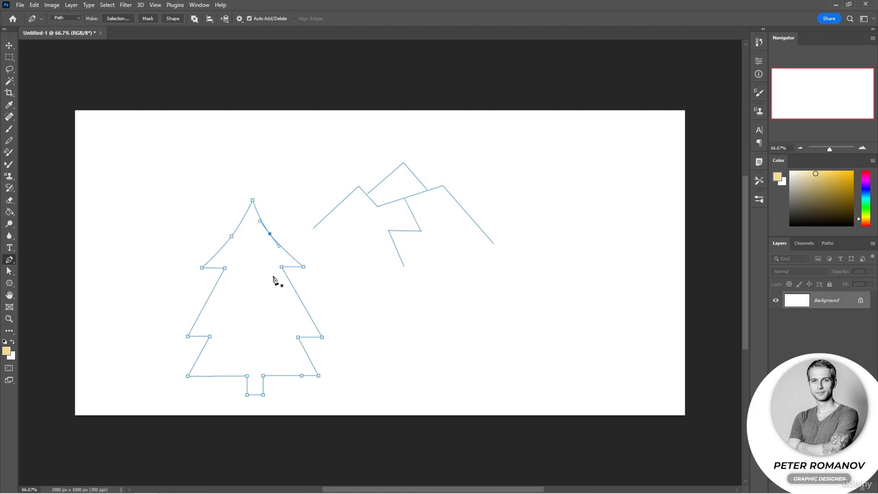
click(206, 302)
key(a)
click(207, 303)
drag(208, 303, 213, 302)
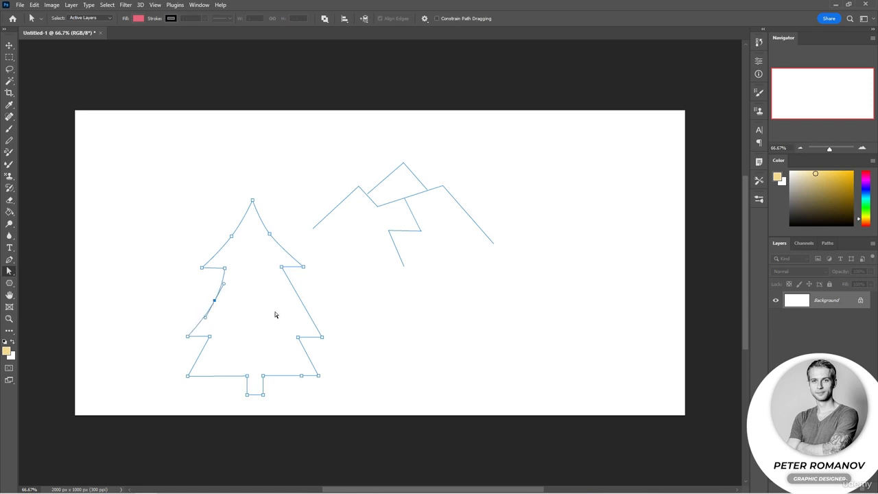
Try deleting the anchor point on the left middle slope with the Pen tool, and undo it
key(p)
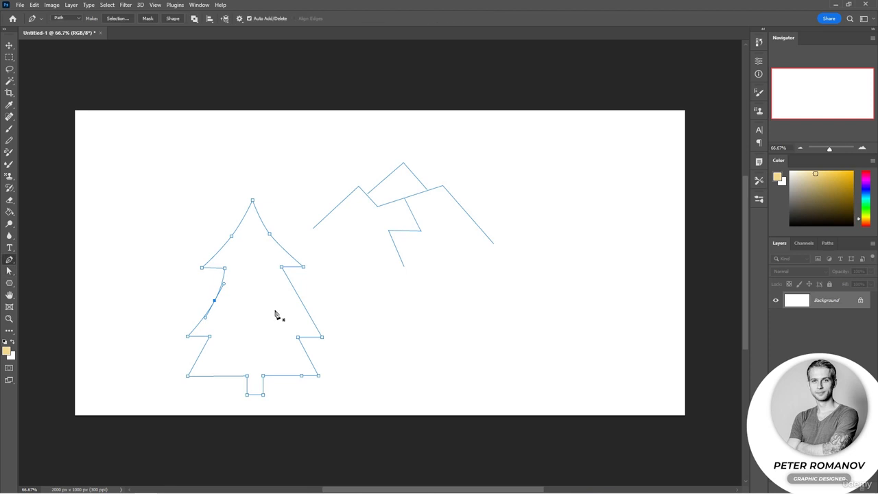
click(214, 302)
key(ctrl+z)
Add an anchor point on the tree's right middle slope, curve the edge inward, and refine the anchor's position
drag(300, 299, 289, 305)
click(281, 279)
drag(275, 270, 282, 267)
click(310, 337)
click(323, 339)
drag(288, 299, 306, 316)
Raise the left middle branch's tip and inner corner together, keeping its lower edge horizontal
drag(214, 303, 215, 300)
drag(184, 336, 184, 328)
ctrl+click(209, 337)
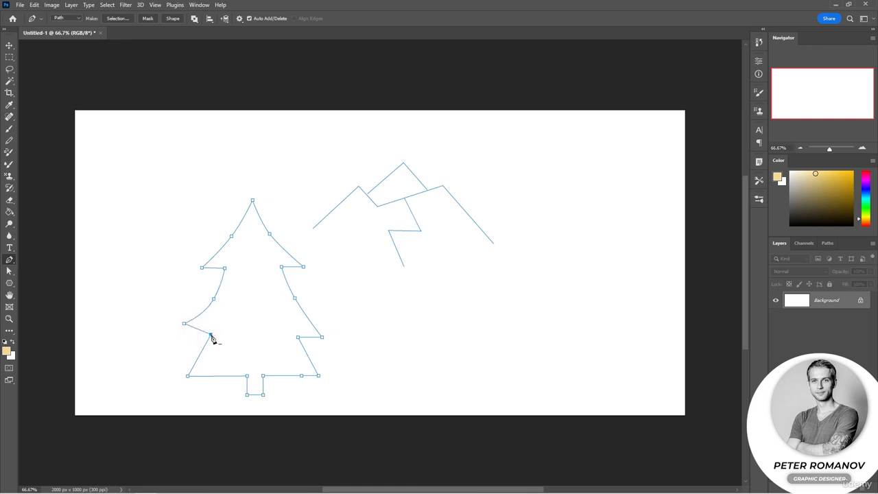
key(ctrl+z)
ctrl+shift+click(210, 337)
ctrl+shift+click(188, 336)
drag(210, 337, 210, 329)
Try reshaping the right middle branch by pulling direction handles from its inner corner and tip, and undo it
ctrl+shift+click(298, 338)
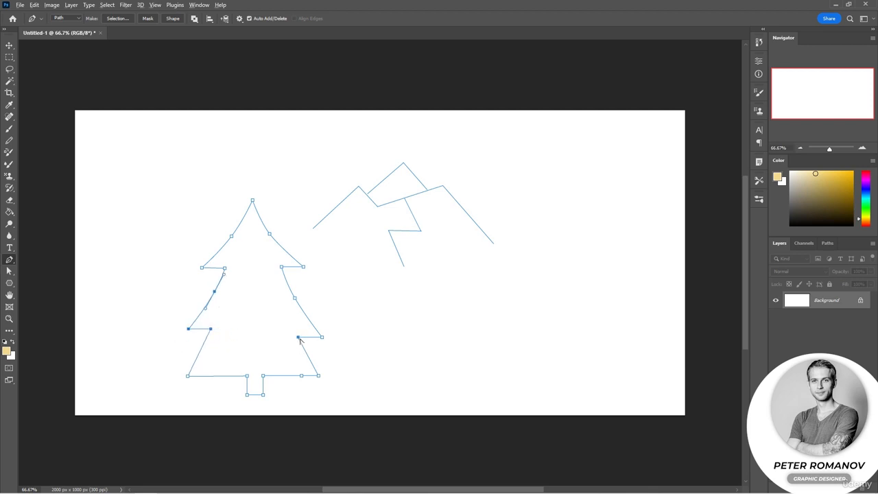
mouse_move(298, 338)
mouse_down()
mouse_move(294, 344)
mouse_move(282, 331)
mouse_up()
ctrl+click(321, 337)
drag(320, 339, 309, 341)
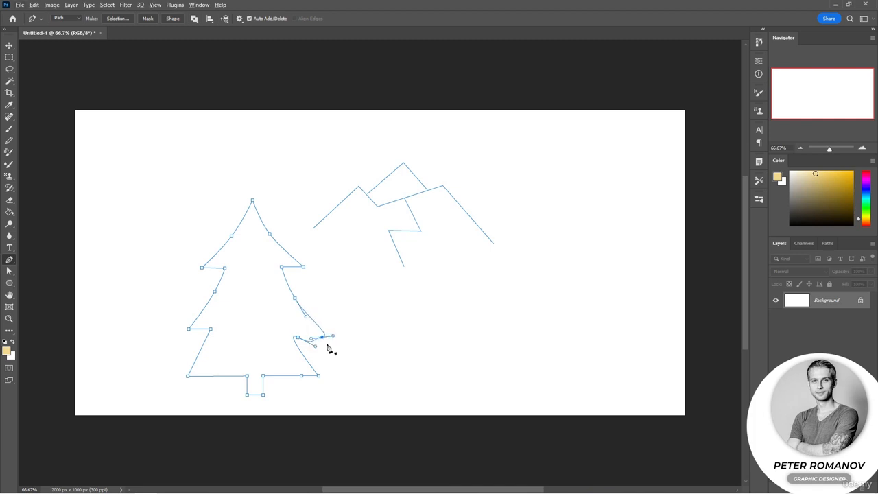
key(ctrl+z)
key(ctrl+z)
key(ctrl+z)
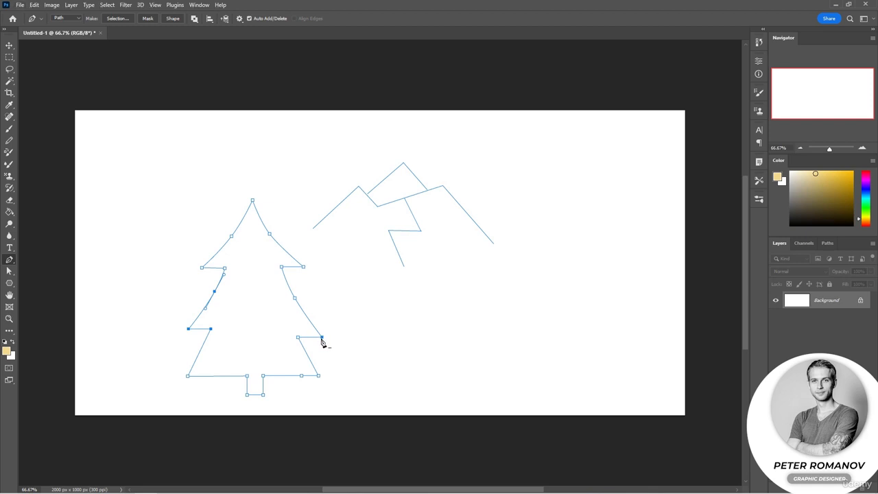
Select the right middle branch's tip and inner corner together and raise them to match the left side
click(322, 338)
click(300, 338)
drag(323, 338, 322, 334)
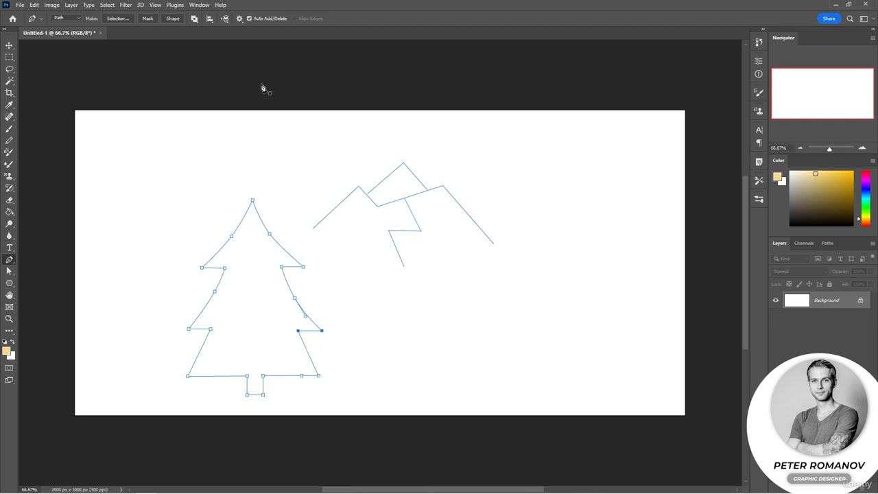
Turn off Auto Add/Delete to test the Pen tool on the tree's anchor points, and turn it back on
click(261, 20)
click(201, 267)
click(251, 19)
Add an anchor point on each of the tree's two bottom slopes and pull both inward into curves
click(308, 352)
click(201, 349)
drag(200, 351, 205, 353)
drag(308, 352, 302, 351)
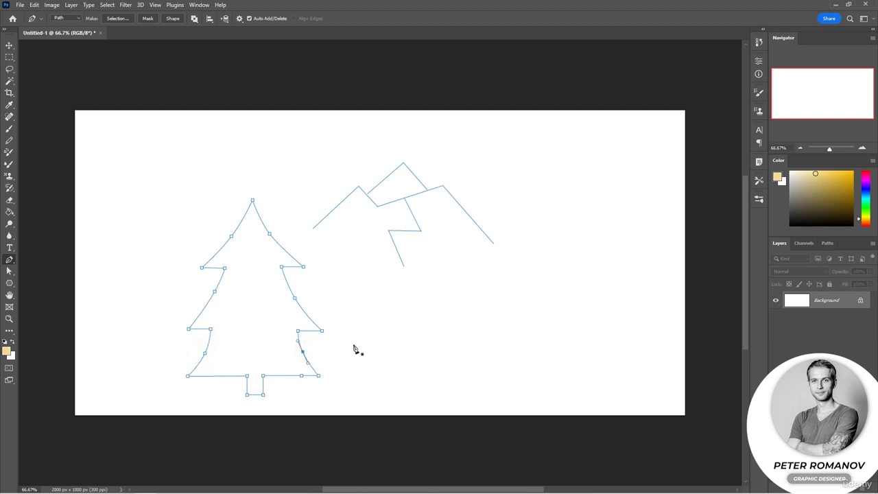
Draw a winding open path of smooth curves on the empty canvas area beside the tree by pulling out direction handles
click(479, 318)
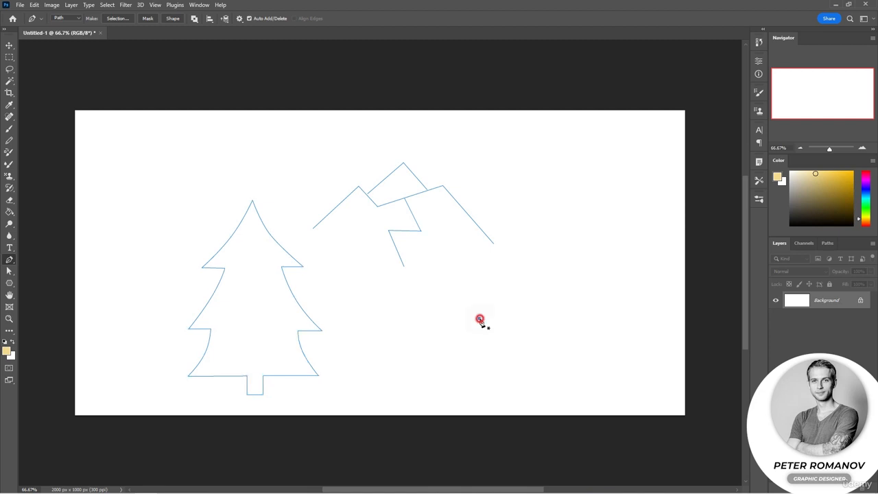
click(522, 281)
drag(522, 282, 559, 280)
click(568, 318)
drag(564, 315, 563, 359)
drag(620, 299, 623, 210)
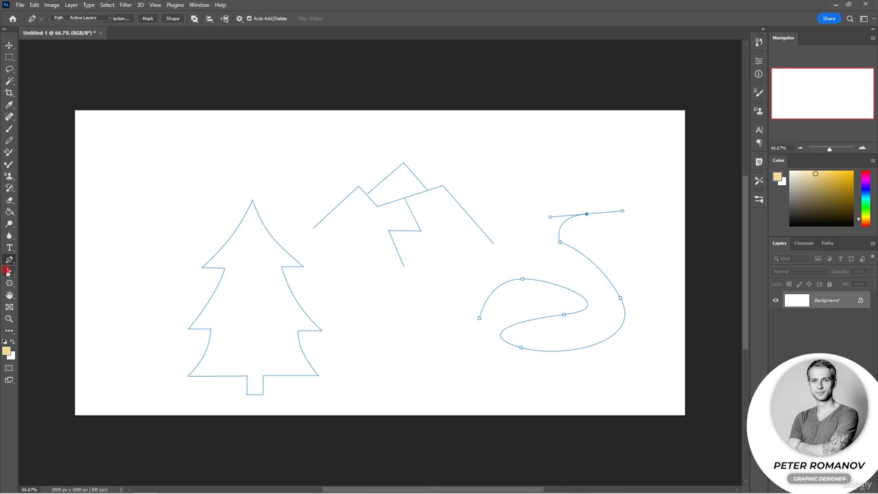
Delete the winding curved path and all mountain line paths, keeping only the tree path
click(8, 272)
click(526, 300)
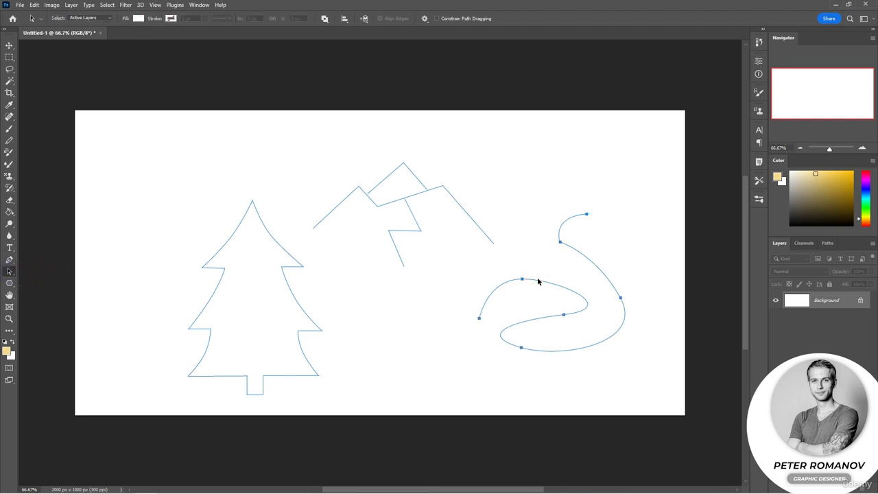
key(Delete)
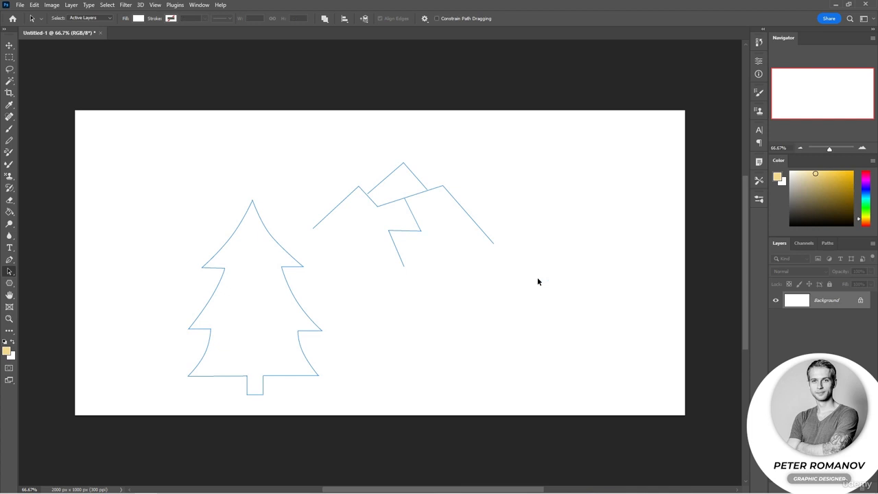
drag(549, 291, 310, 140)
key(Delete)
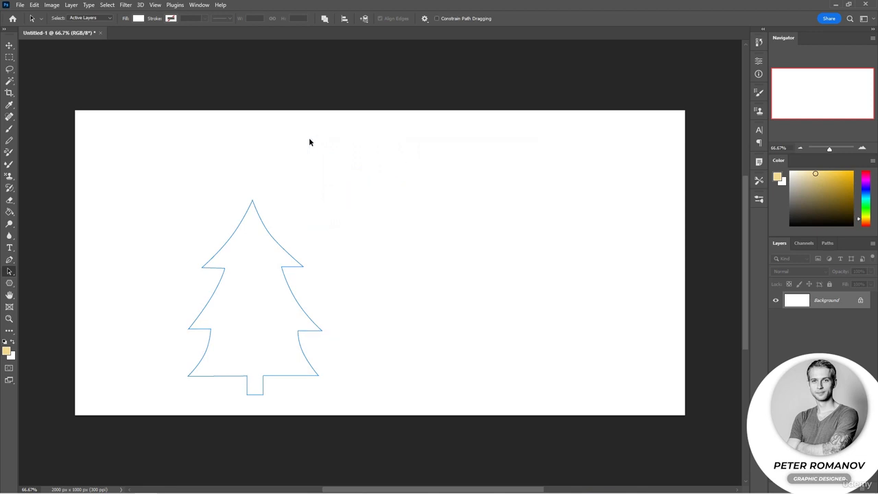
Select the whole tree path and convert it into a filled shape layer
click(830, 244)
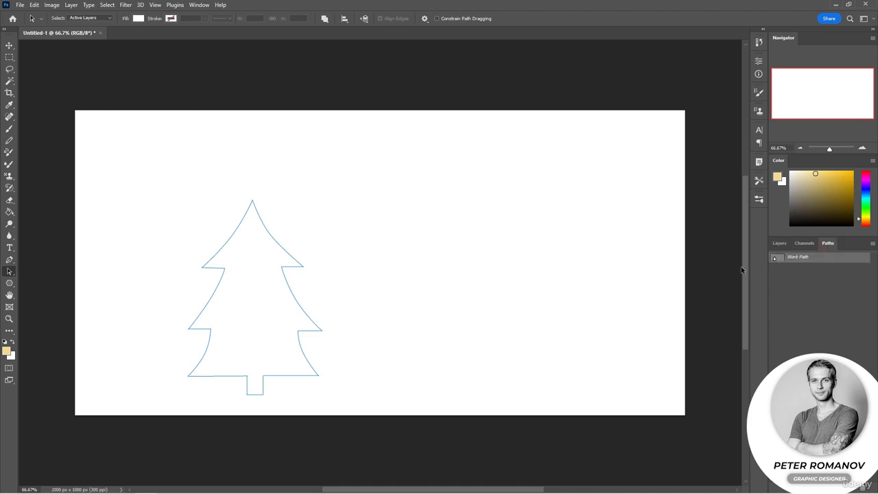
click(781, 243)
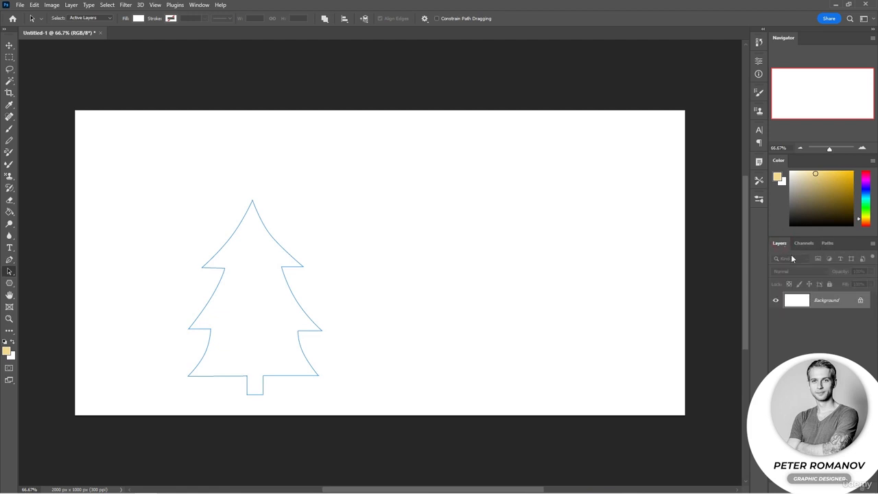
click(305, 375)
click(9, 259)
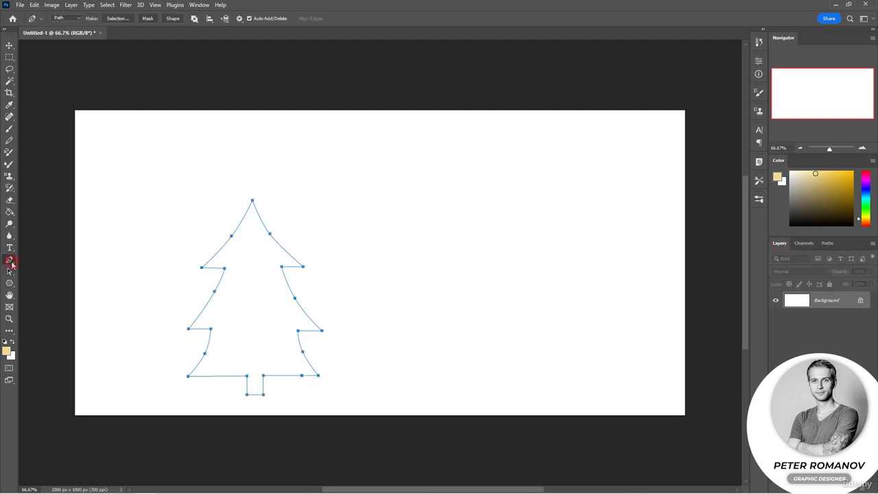
click(171, 19)
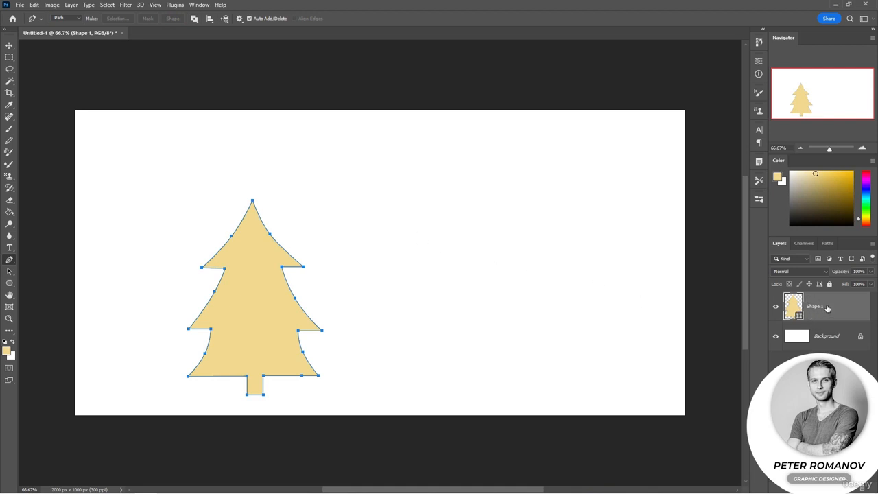
Check the tree shape against the hidden background, then recolor the tree's fill to a medium green
click(776, 336)
click(776, 337)
double_click(796, 313)
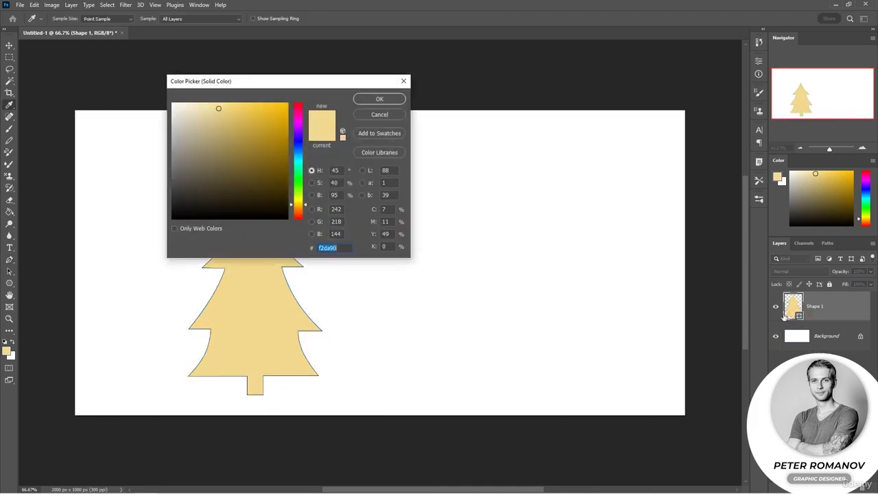
drag(308, 199, 306, 187)
mouse_move(246, 126)
mouse_down()
mouse_move(233, 121)
mouse_move(254, 132)
mouse_up()
click(390, 99)
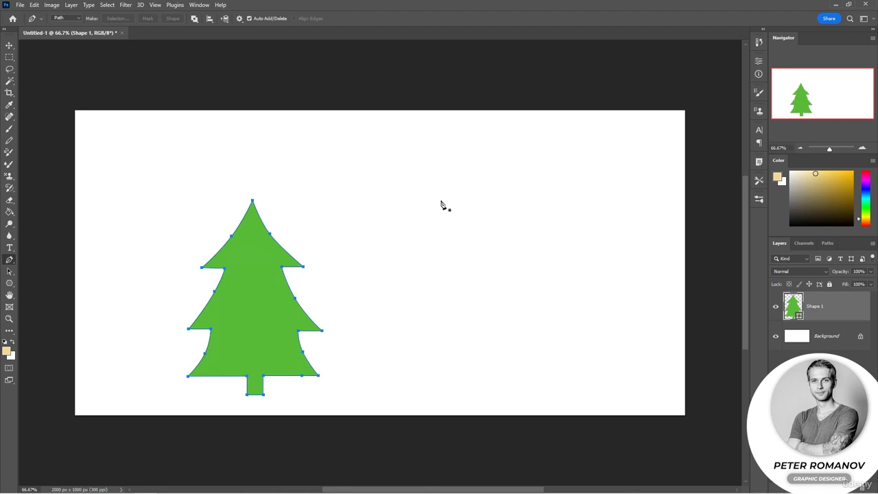
Set the Pen tool to draw in Shape mode
click(66, 18)
click(67, 26)
click(426, 226)
drag(425, 226, 421, 204)
drag(465, 178, 488, 179)
key(ctrl+z)
key(ctrl+z)
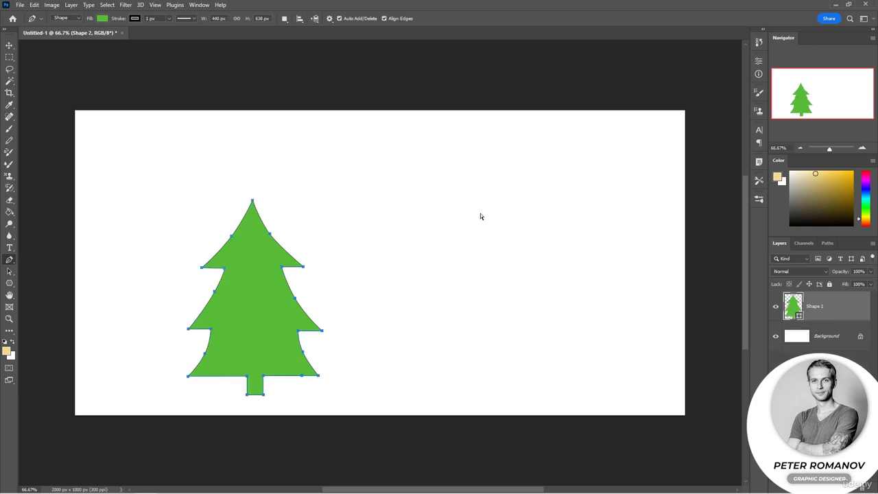
Draw a small green-filled fir tree shape with curved branches, about 192 × 338 px, on the empty canvas beside the large tree
drag(434, 215, 446, 204)
drag(466, 167, 466, 161)
drag(483, 210, 463, 208)
drag(484, 235, 441, 210)
click(452, 268)
click(452, 256)
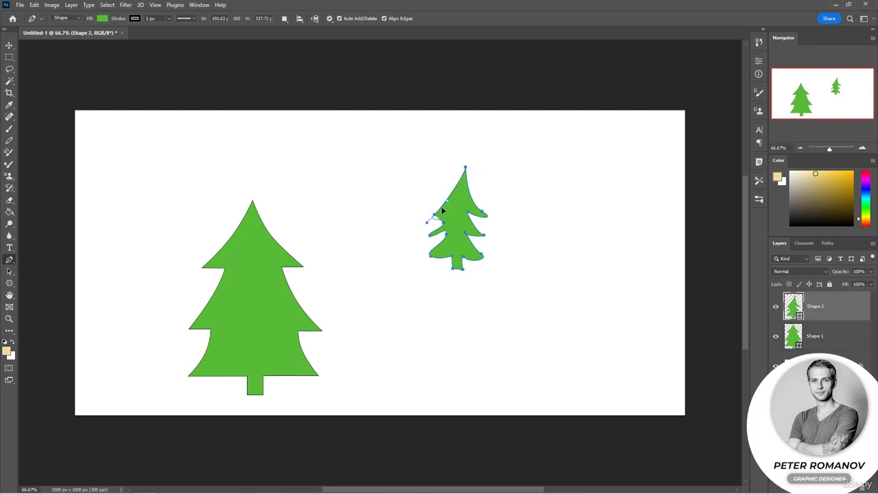
Remove the small tree's fill, then undo that change and the tree's last drawn points
click(102, 18)
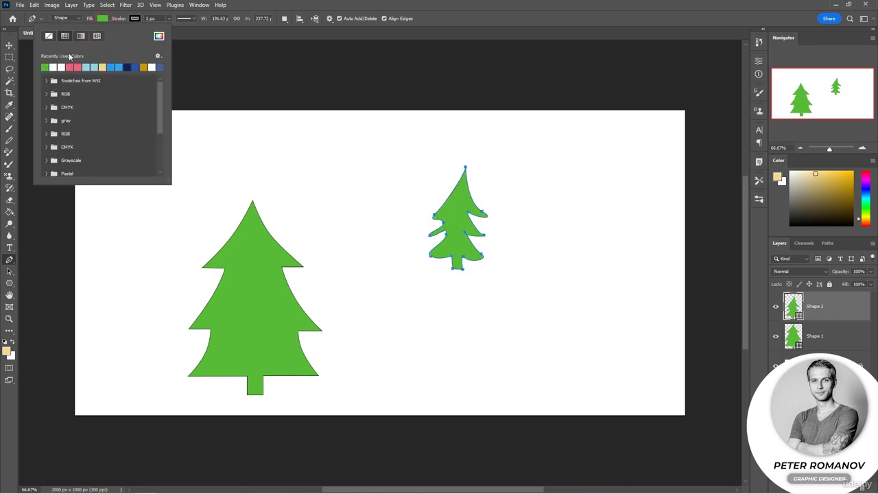
click(49, 36)
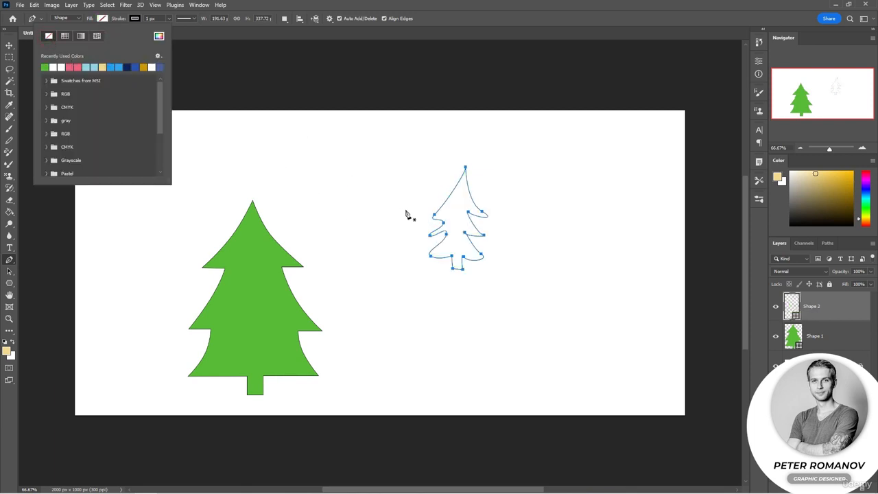
click(423, 10)
key(ctrl+z)
key(ctrl+z)
key(ctrl+z)
key(ctrl+z)
key(ctrl+z)
key(ctrl+z)
key(ctrl+z)
key(ctrl+z)
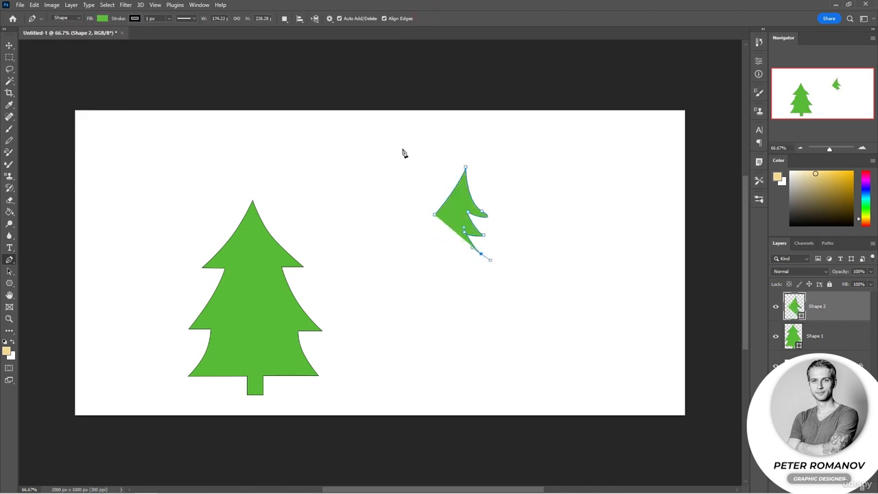
Set the shape fill to none and draw a small fir tree outline with curved branches beside the large tree
click(96, 18)
click(49, 36)
drag(427, 211, 449, 175)
drag(459, 208, 458, 238)
drag(445, 227, 444, 220)
drag(452, 246, 451, 253)
drag(441, 245, 420, 220)
drag(431, 219, 431, 216)
click(427, 212)
Fill the small fir tree outline with the recently used green
click(102, 19)
click(45, 67)
key(Escape)
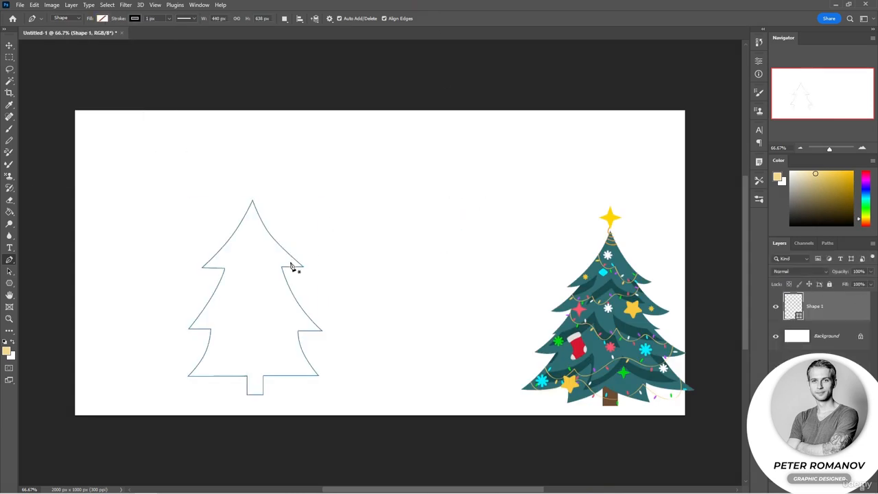
Try to recolor the unfilled large tree with a new color through its shape layer's thumbnail
key(v)
click(799, 316)
double_click(800, 317)
click(368, 111)
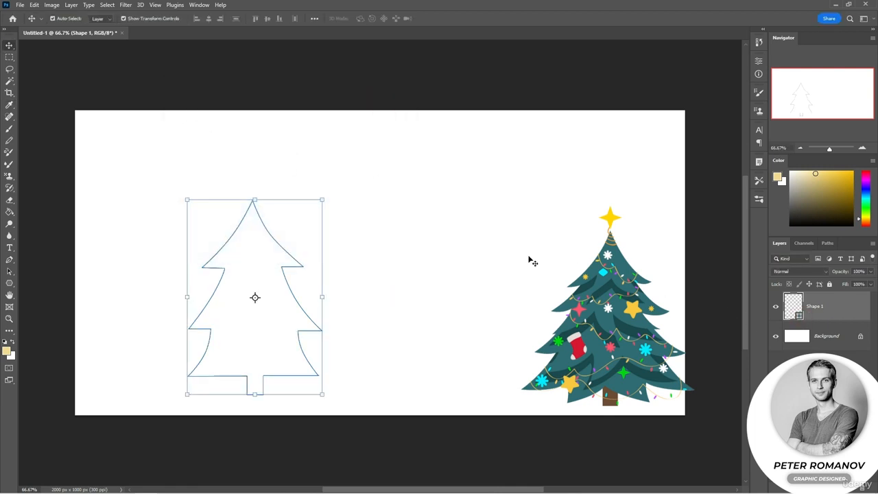
double_click(800, 317)
click(273, 146)
click(382, 101)
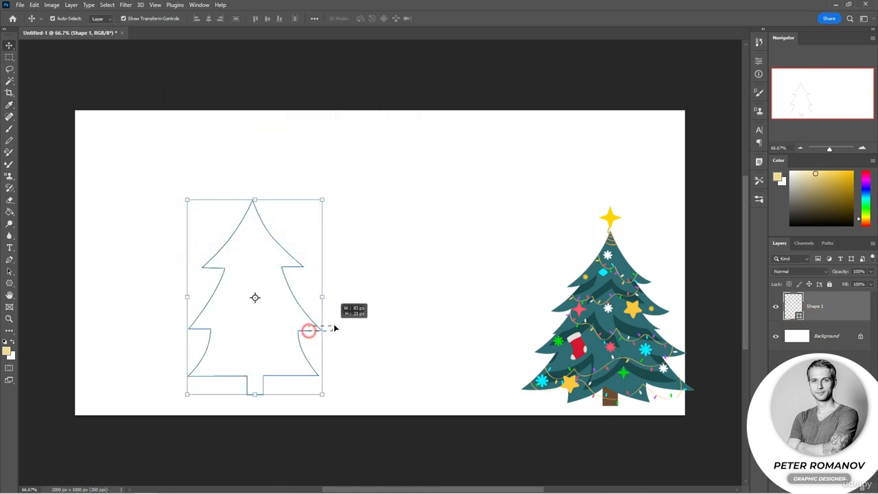
Move the tree outline to the canvas's upper-left area with Path Selection and fill it with a recently used green
click(9, 271)
drag(286, 275, 185, 196)
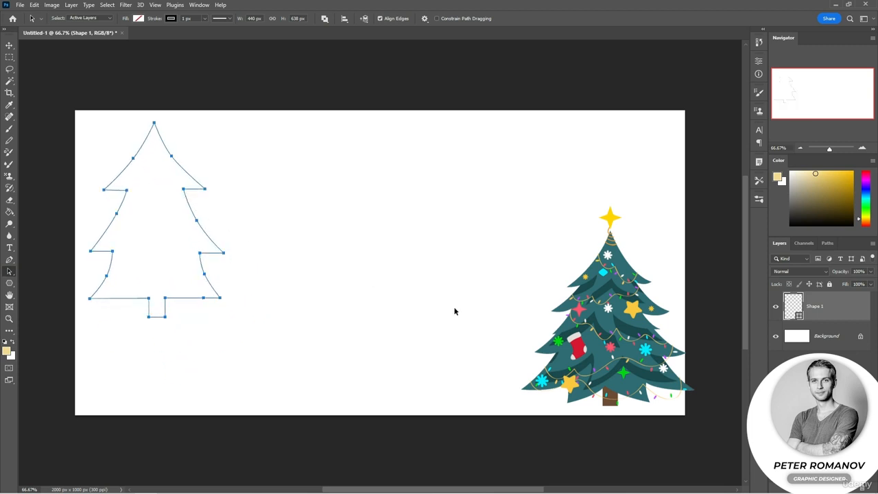
click(136, 18)
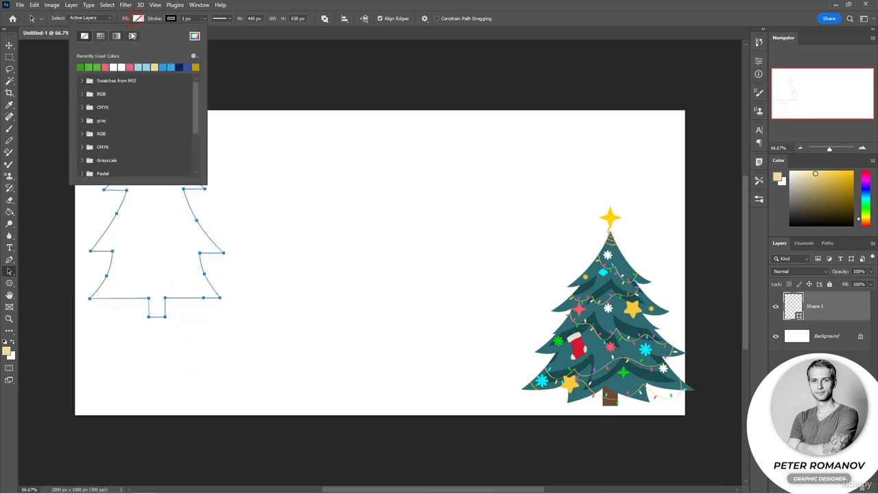
click(90, 65)
click(326, 70)
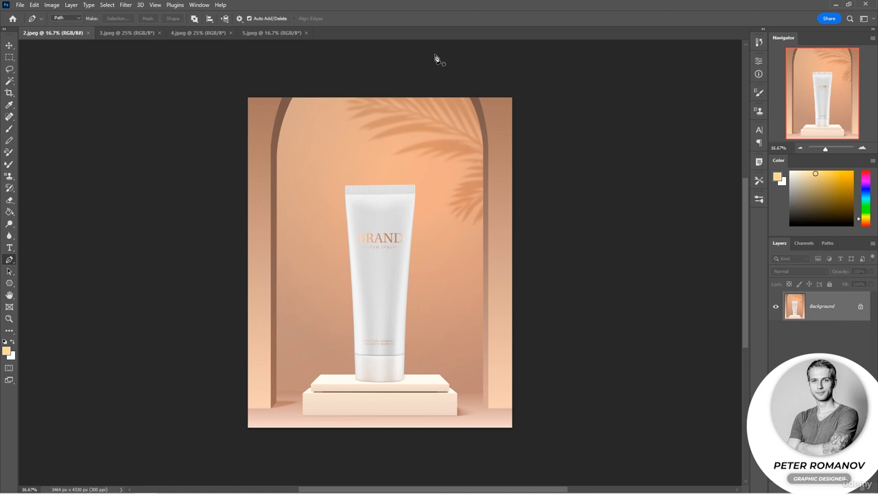
Choose the standard Pen tool for the cosmetic tube image 2.jpeg, keeping it in Path mode
right_click(9, 261)
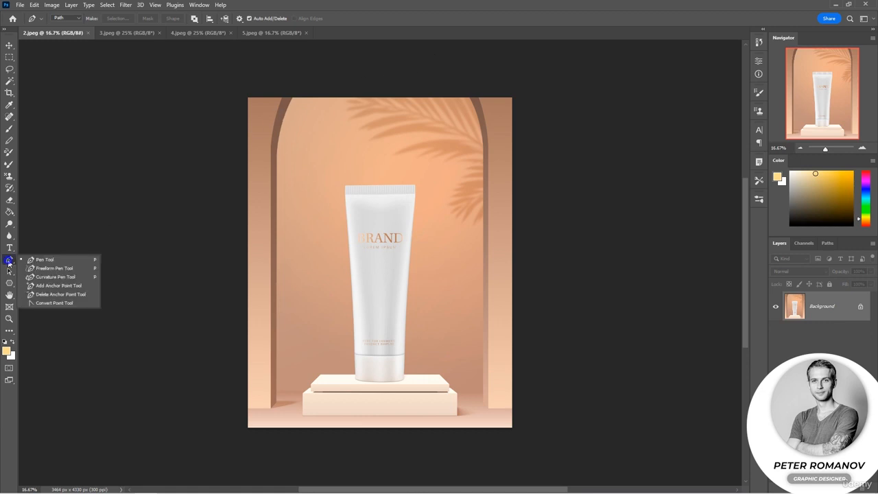
click(45, 259)
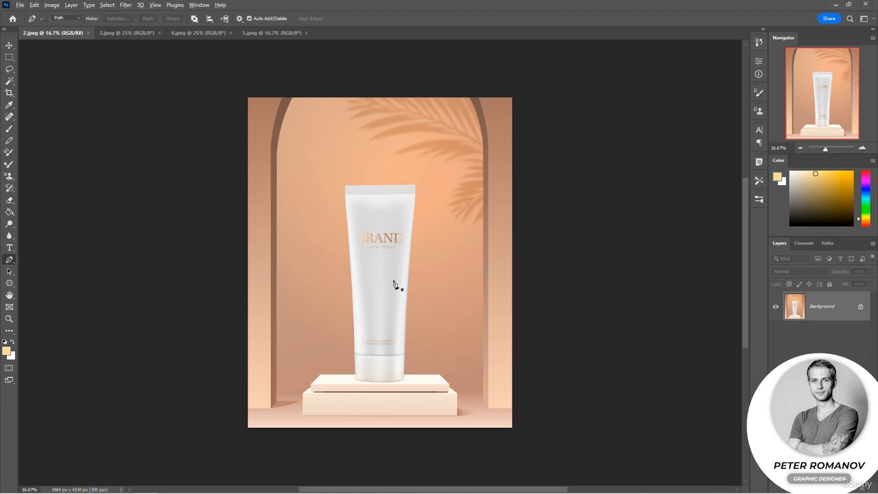
scroll(394, 284, up, 5)
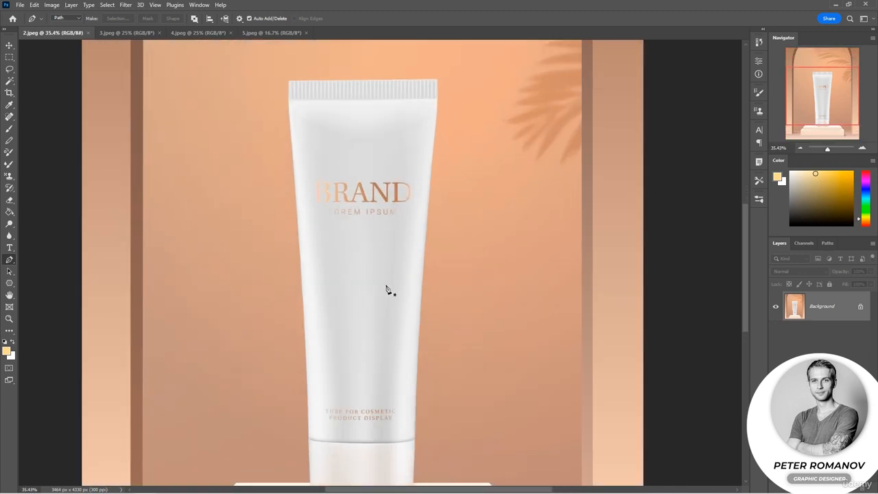
drag(370, 297, 377, 277)
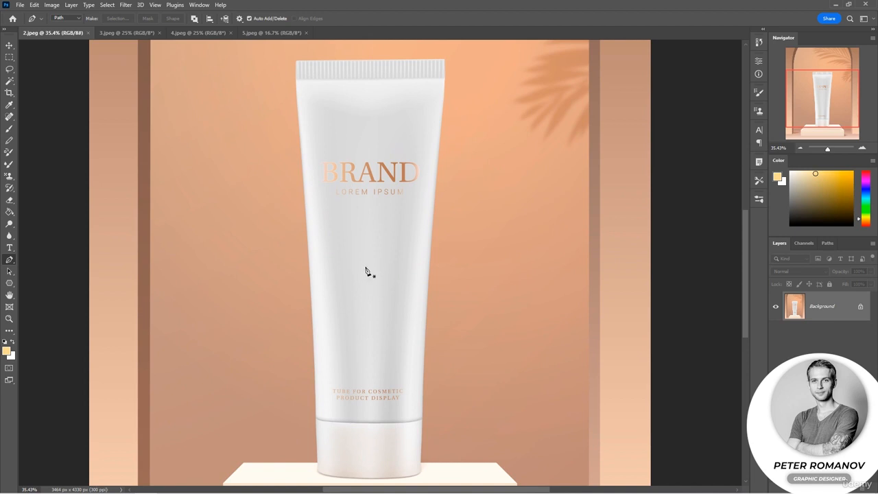
click(62, 18)
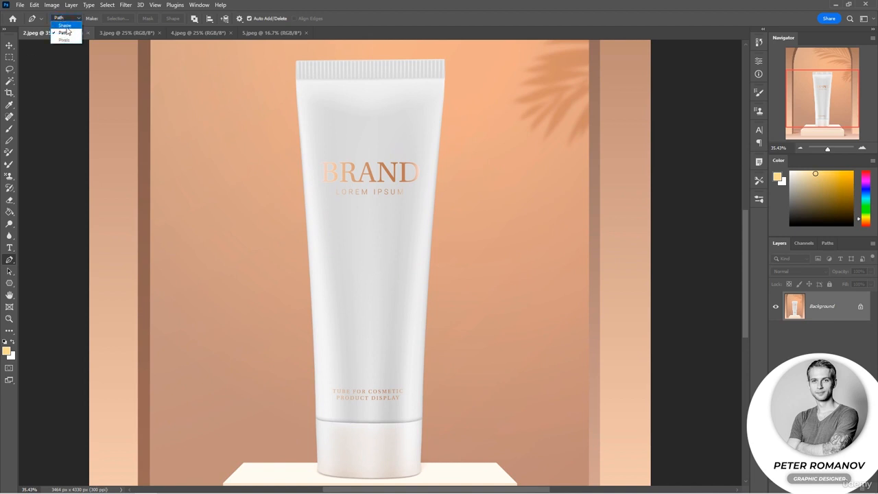
click(359, 9)
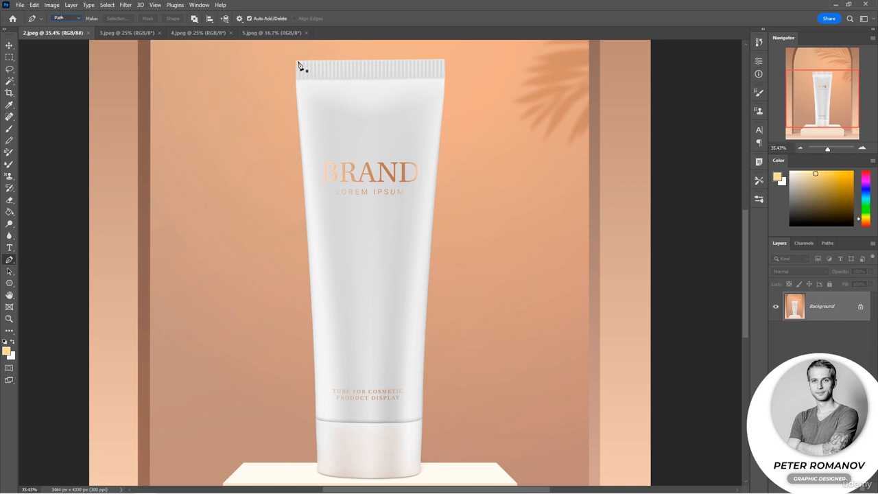
Start a path at the tube's lower-right base corner and trace its curved bottom edge to the lower-left corner
scroll(384, 274, down, 2)
click(421, 403)
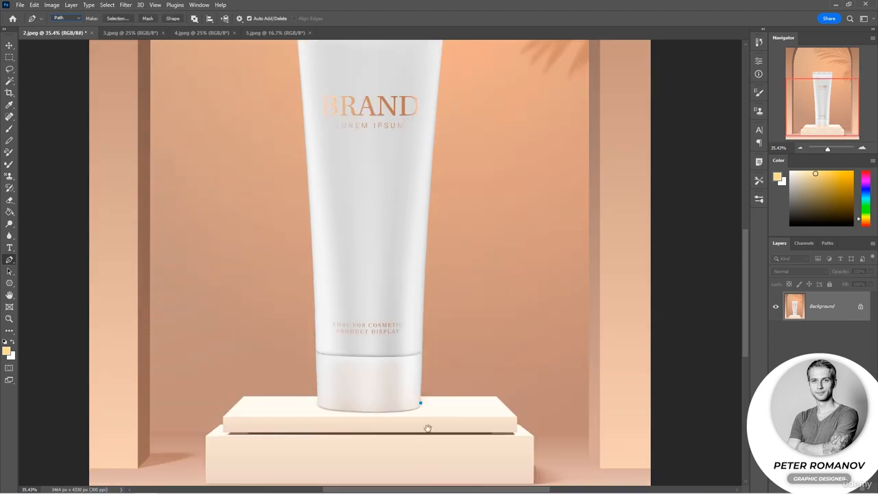
scroll(432, 405, down, 2)
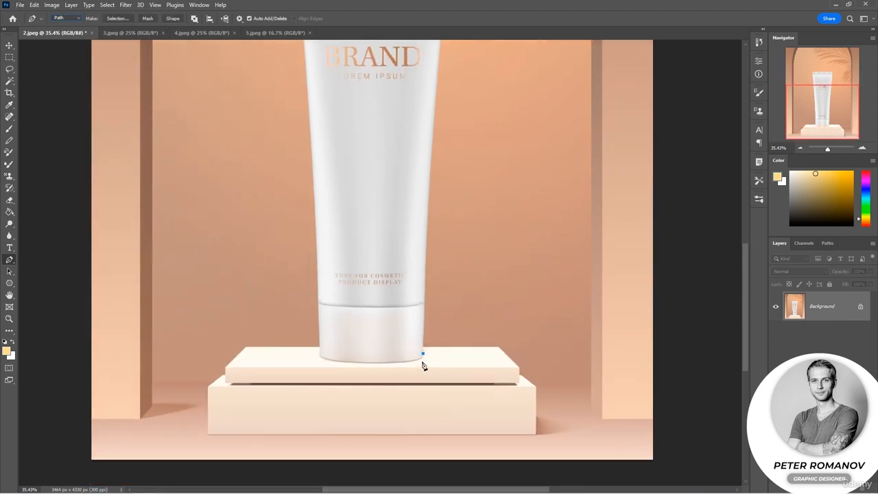
click(75, 18)
click(74, 34)
scroll(412, 352, up, 7)
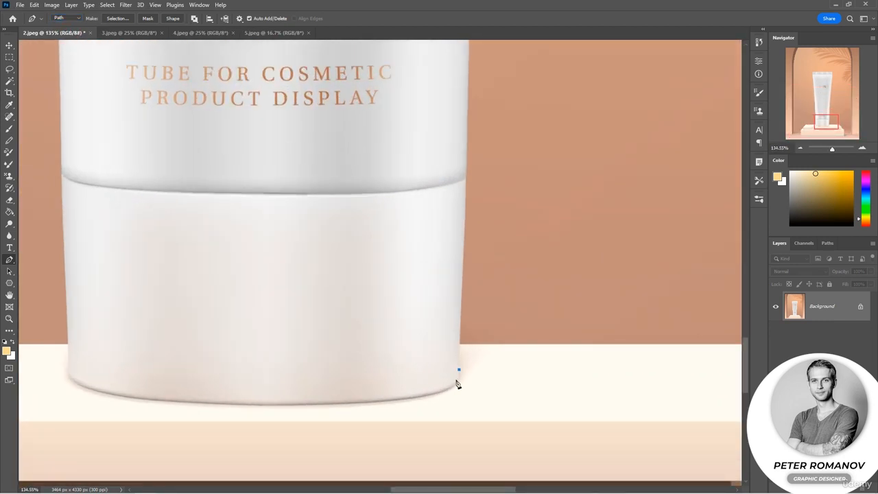
drag(452, 388, 443, 391)
drag(271, 406, 115, 391)
drag(68, 374, 68, 365)
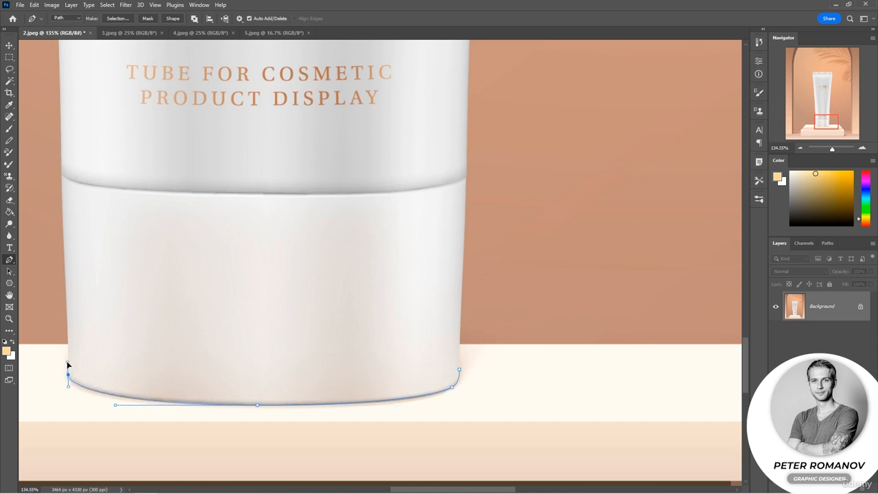
Redo the anchor at the tube's lower-left corner until its curve fits, then extend the path up to the cap seam
click(68, 174)
key(ctrl+z)
key(ctrl+z)
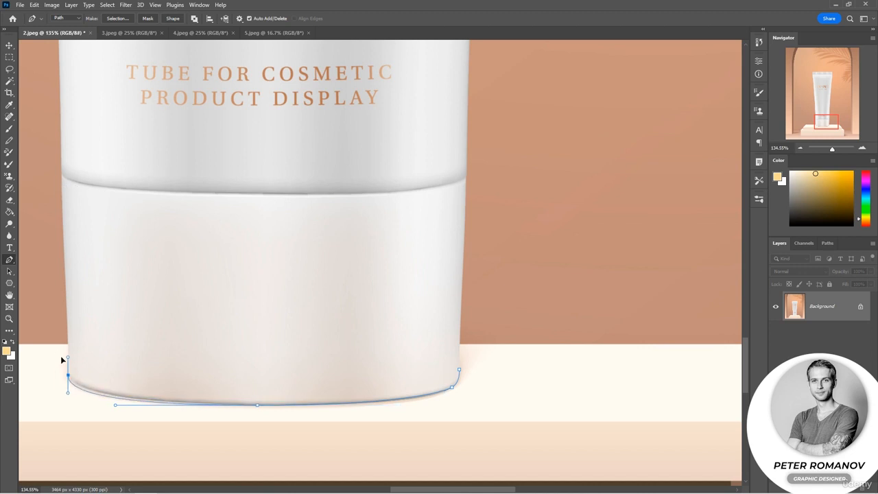
drag(68, 371, 63, 355)
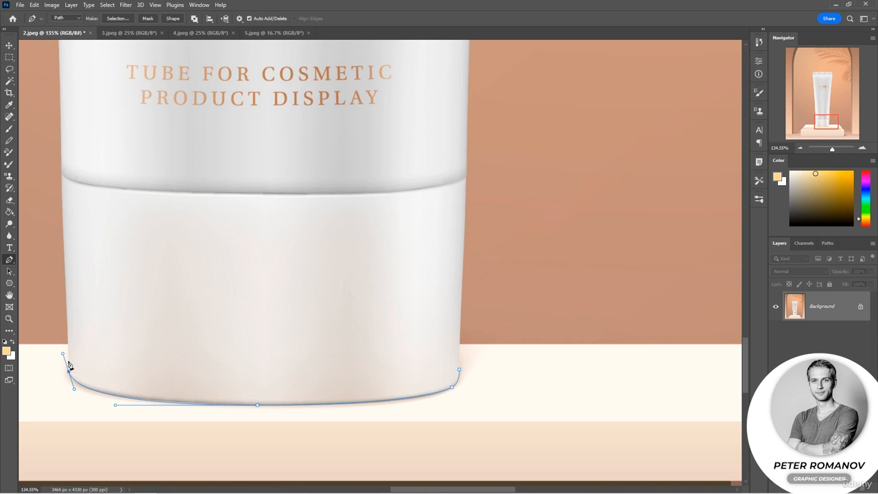
click(61, 177)
key(ctrl+z)
key(ctrl+z)
drag(71, 376, 65, 365)
key(ctrl+z)
drag(69, 376, 67, 365)
click(61, 177)
Continue the path up the tube's left edge from the cap seam to the height of the BRAND lettering
drag(94, 141, 271, 410)
drag(216, 197, 213, 179)
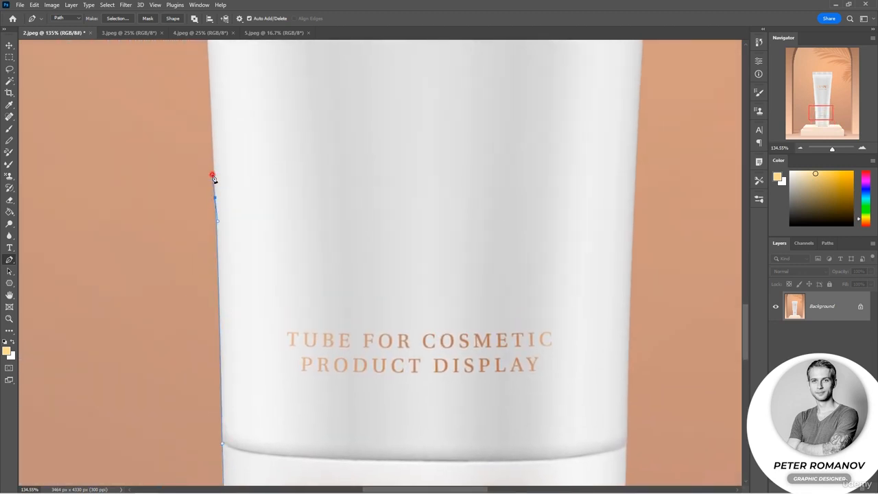
key(ctrl+z)
click(214, 171)
drag(229, 136, 288, 353)
scroll(264, 212, down, 2)
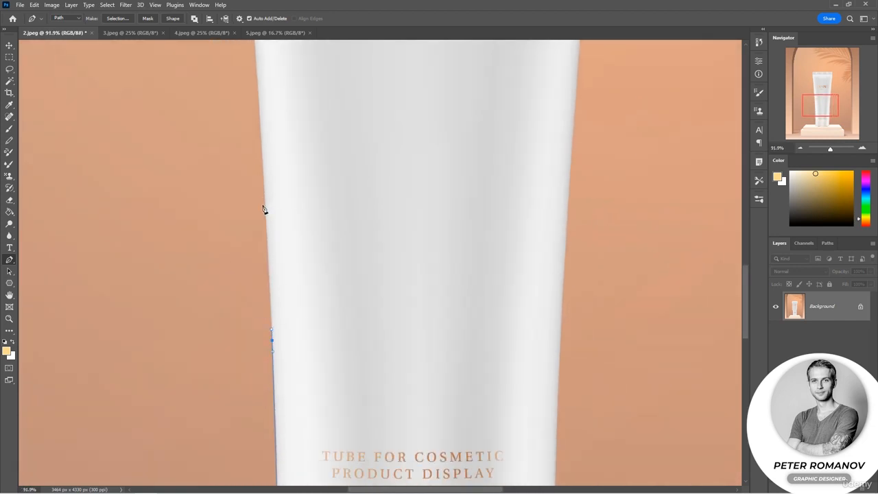
click(262, 157)
drag(271, 131, 292, 221)
drag(306, 261, 361, 409)
click(319, 121)
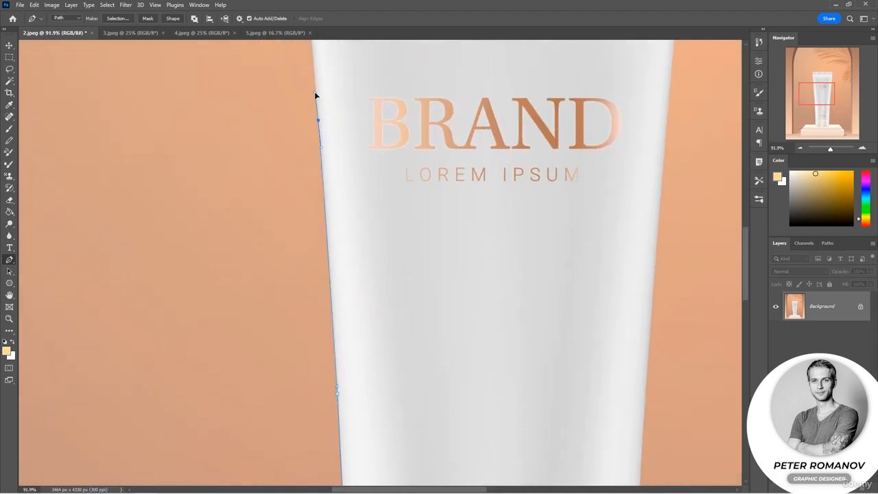
Trace the upper left edge of the tube past the crimped seal to its top-left corner
drag(331, 83, 368, 370)
drag(337, 219, 336, 201)
drag(337, 148, 337, 132)
click(337, 127)
Trace the path across the tube's top edge to the right corner and down the crimped seal's right side
scroll(346, 131, right, 3)
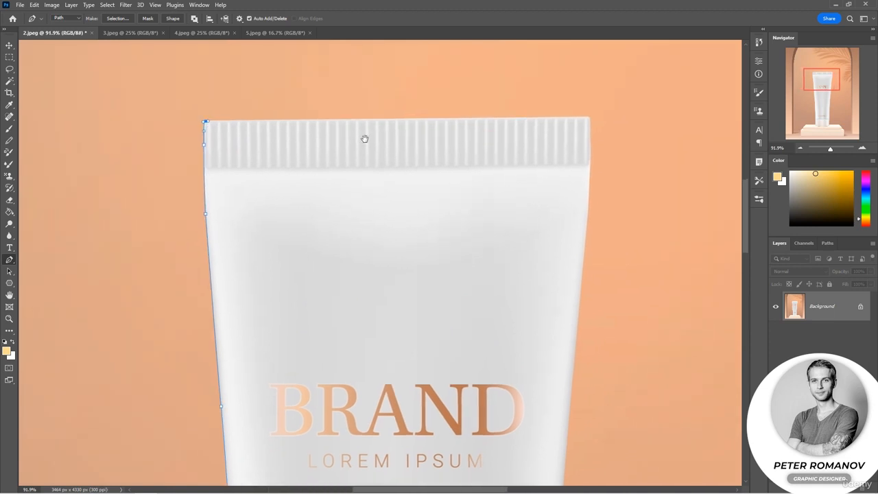
click(589, 118)
click(590, 167)
drag(588, 176, 589, 180)
Continue the path down the tube's right edge past the cap seam and close it at the starting anchor
drag(588, 359, 515, 264)
drag(504, 470, 478, 299)
drag(488, 388, 475, 70)
click(447, 288)
drag(447, 288, 436, 191)
click(435, 314)
click(430, 412)
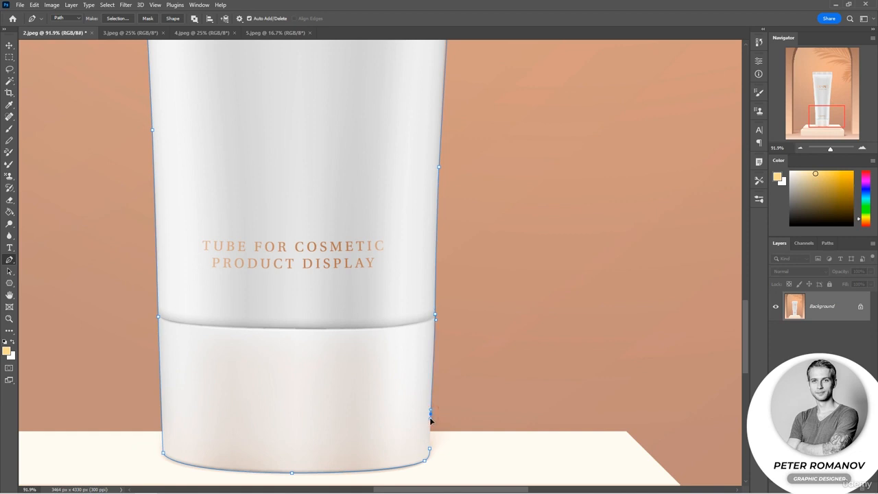
click(430, 450)
Load the closed tube work path as a selection around the tube
click(119, 19)
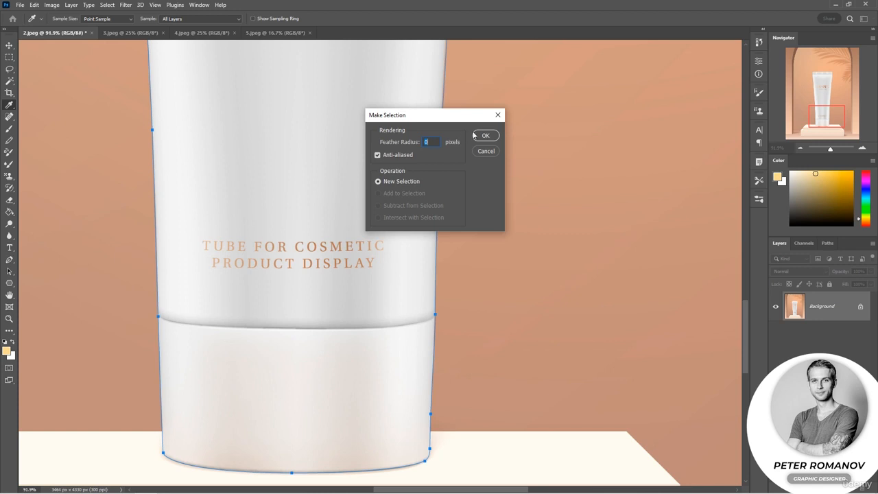
click(487, 152)
scroll(354, 201, down, 3)
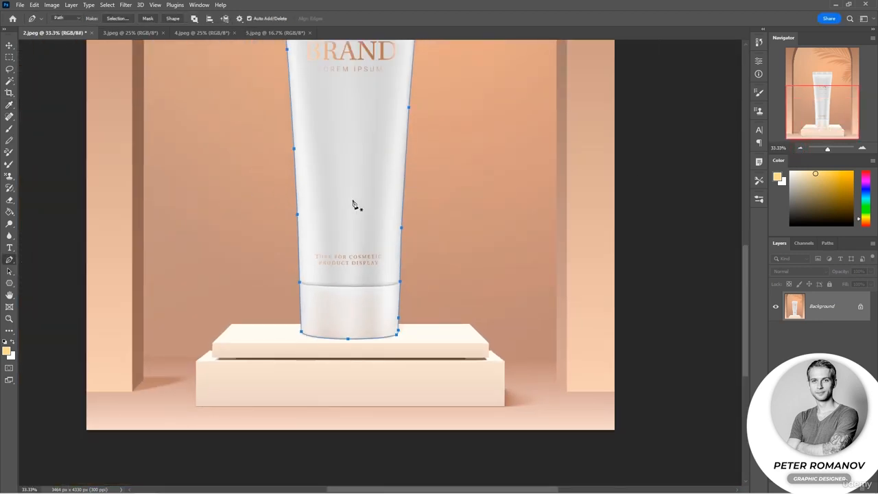
click(827, 244)
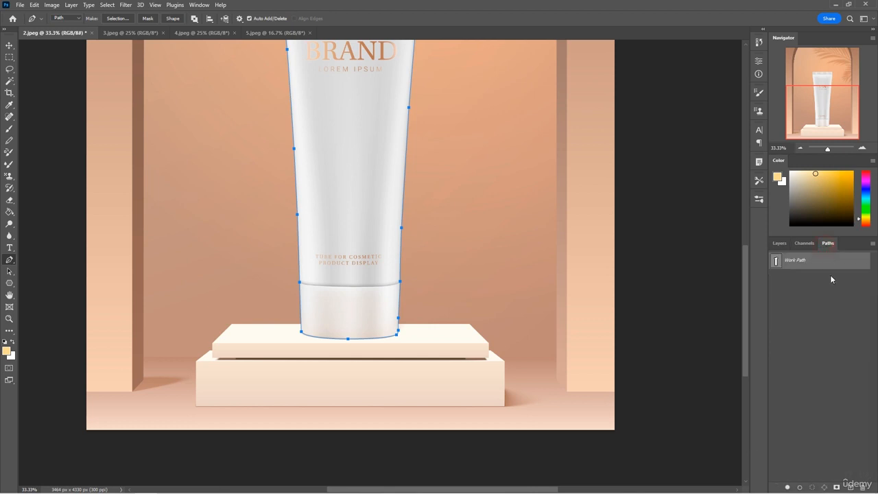
click(811, 487)
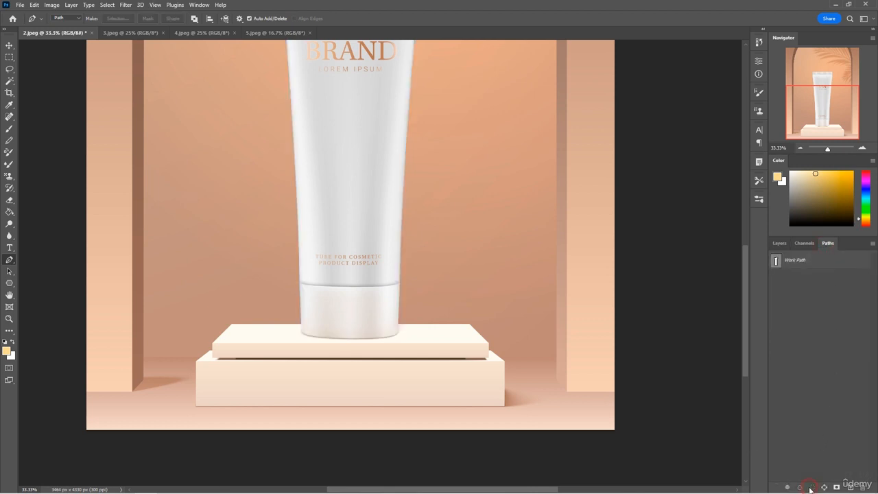
scroll(547, 227, up, 2)
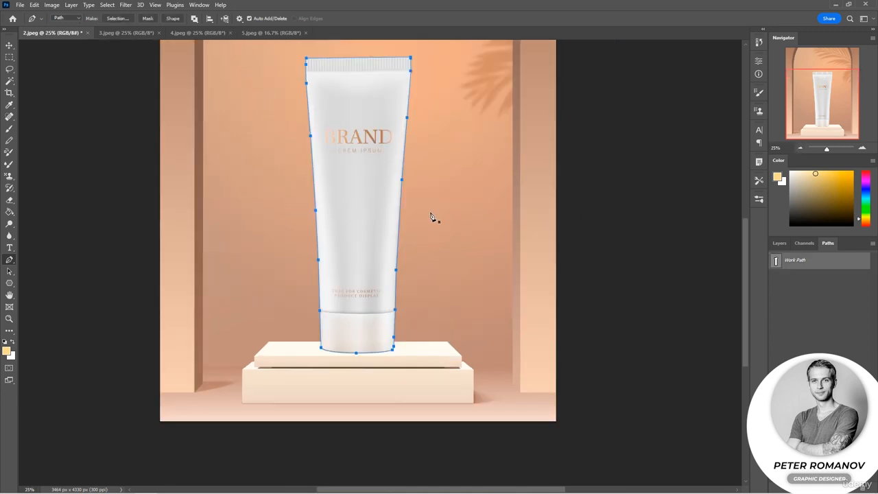
Convert the tube's work path into a new anti-aliased selection with a feather radius of 0 pixels
right_click(388, 164)
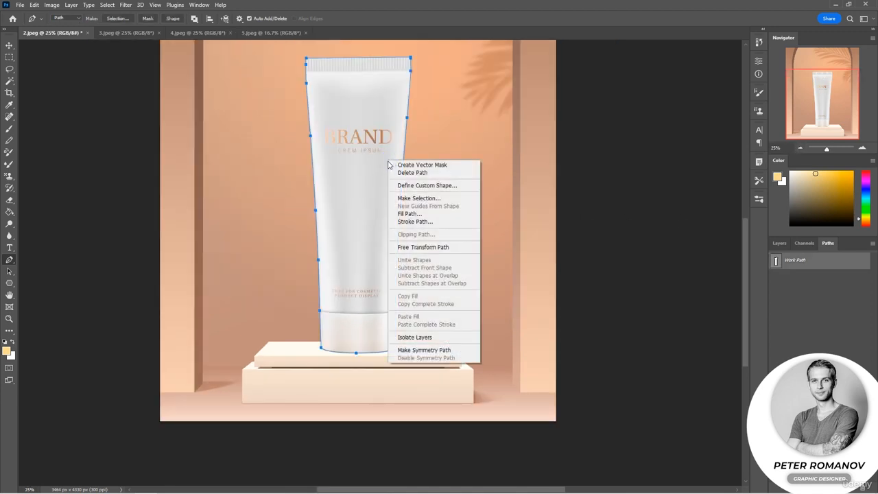
click(416, 199)
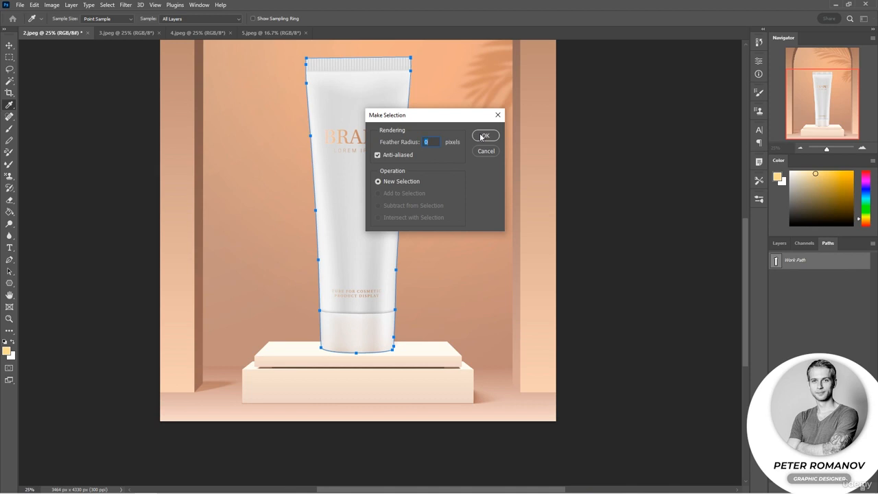
click(484, 136)
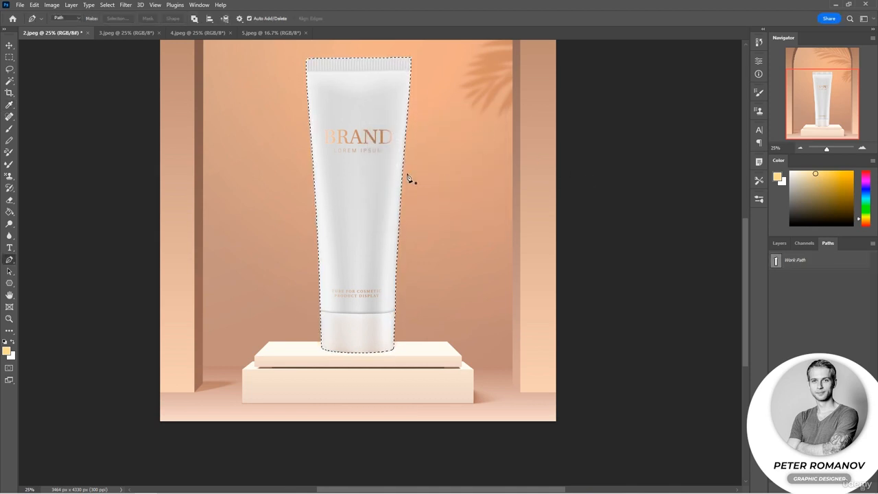
Copy the selected tube into 3.jpeg and place it on the blank background beside the woman's face
click(124, 38)
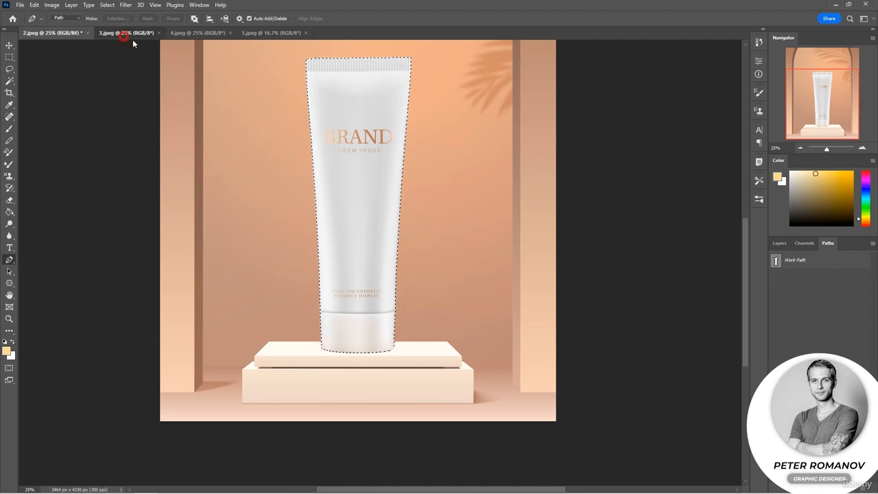
key(ctrl+v)
key(v)
drag(387, 243, 216, 233)
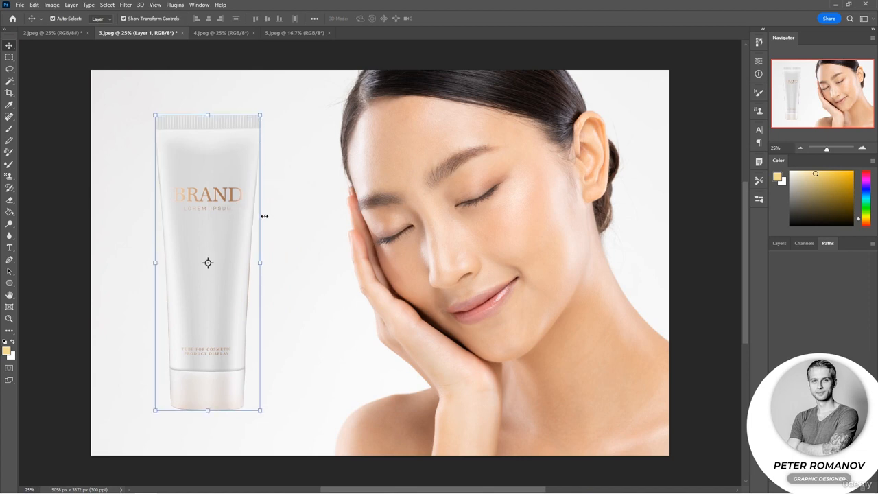
Examine the pasted tube's cutout edges along its sides, cap seam and crimped seal
click(293, 357)
scroll(249, 304, up, 3)
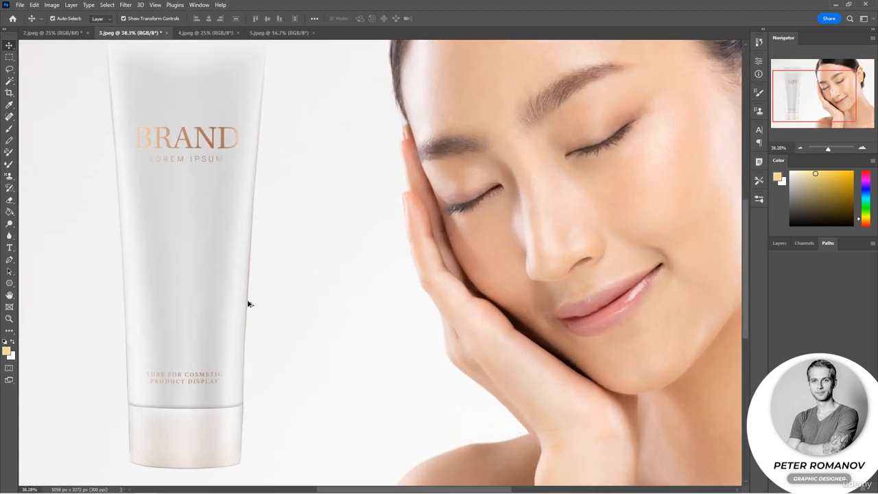
scroll(249, 303, up, 5)
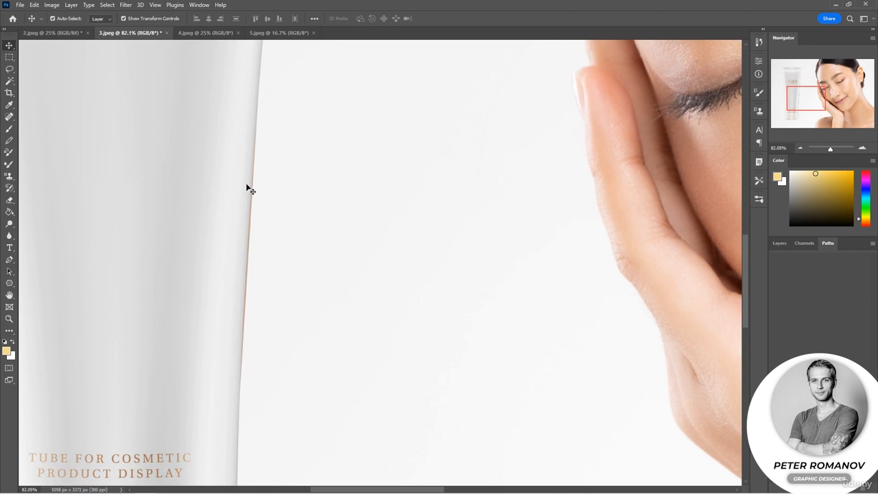
drag(254, 406, 428, 288)
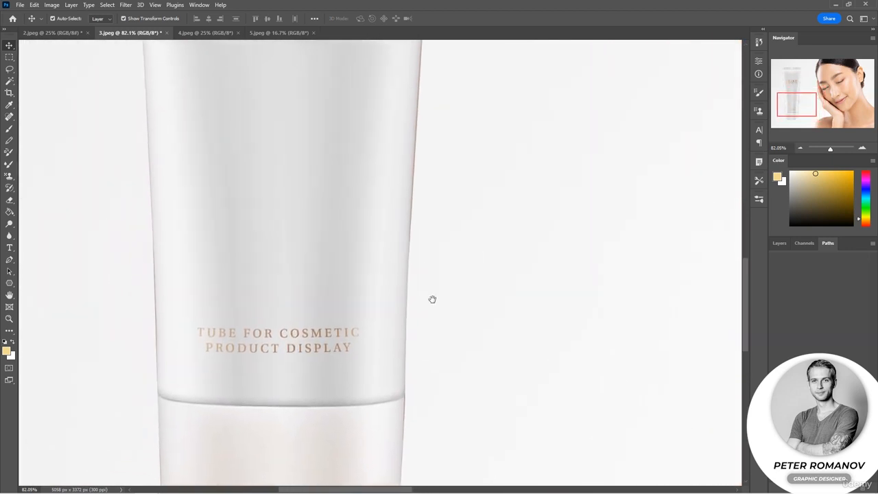
scroll(345, 336, down, 5)
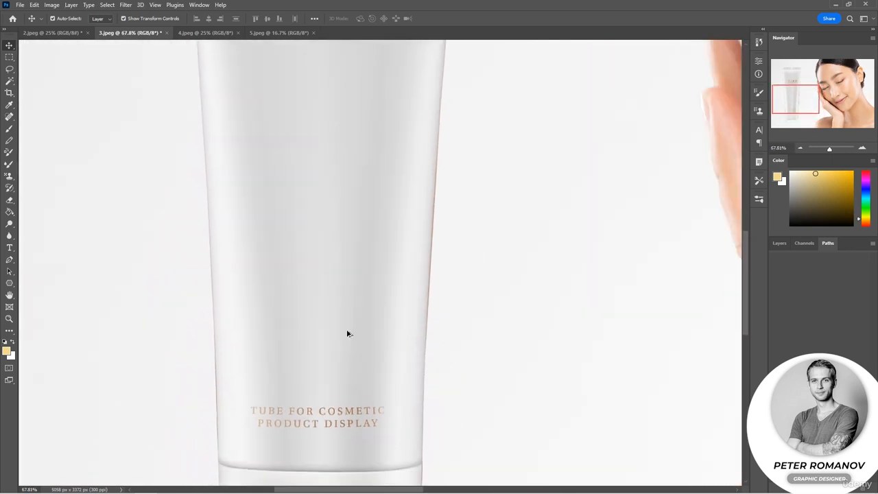
drag(360, 237, 335, 308)
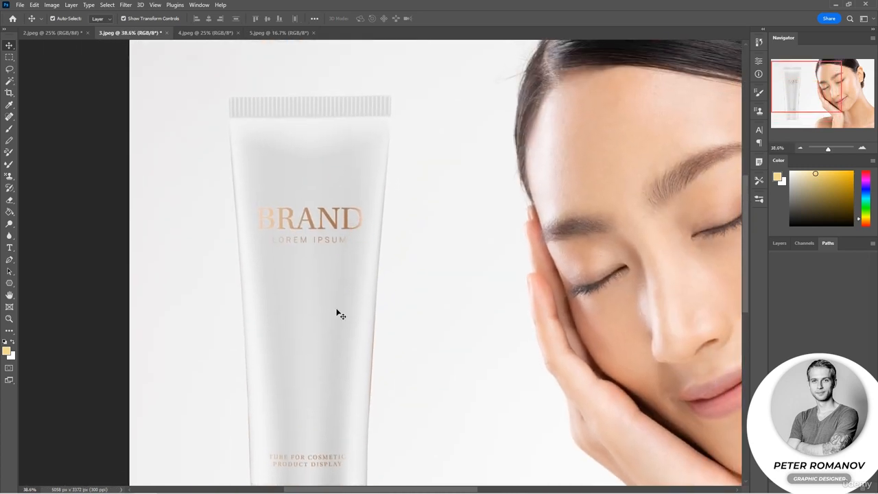
scroll(337, 312, down, 1)
drag(327, 362, 320, 316)
scroll(339, 321, up, 2)
scroll(339, 320, down, 5)
scroll(344, 325, down, 4)
Move the pasted tube slightly lower and further from the woman's face, with the transform reference point turned off
drag(407, 341, 365, 294)
drag(285, 251, 290, 298)
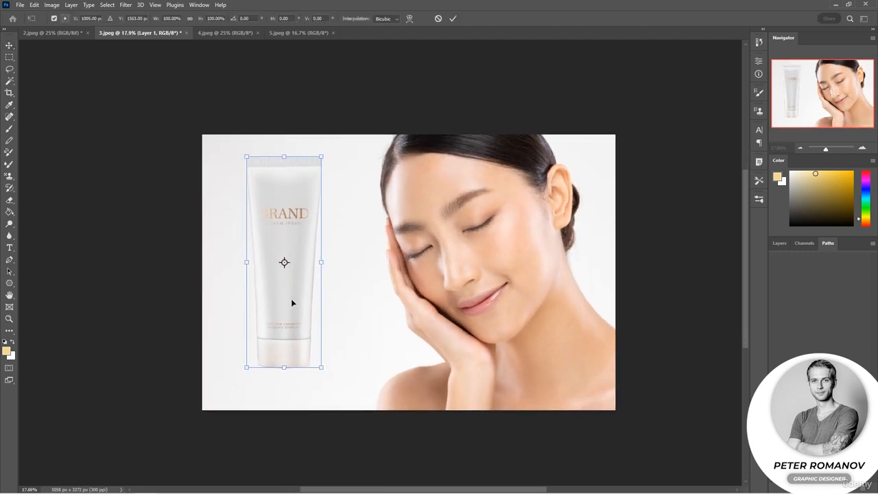
click(54, 19)
drag(295, 281, 294, 285)
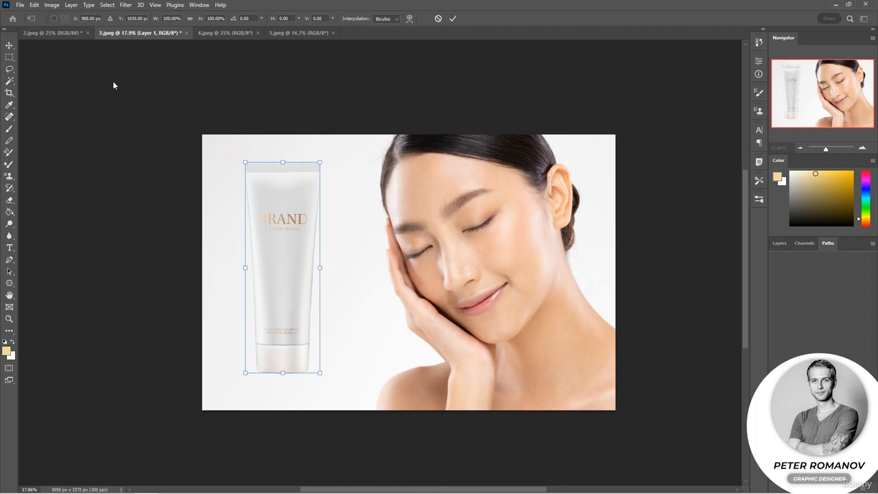
Return to 2.jpeg, reactivate the tube's Work Path and clear the selection
click(65, 33)
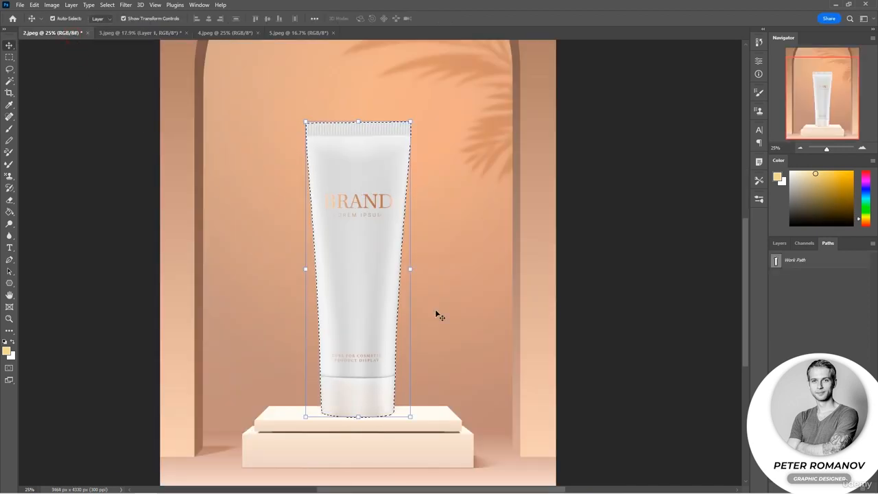
click(800, 261)
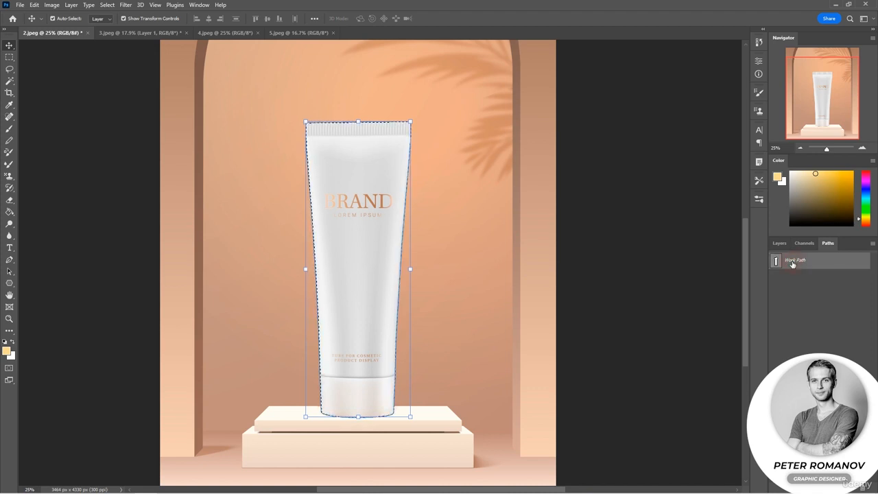
key(ctrl+d)
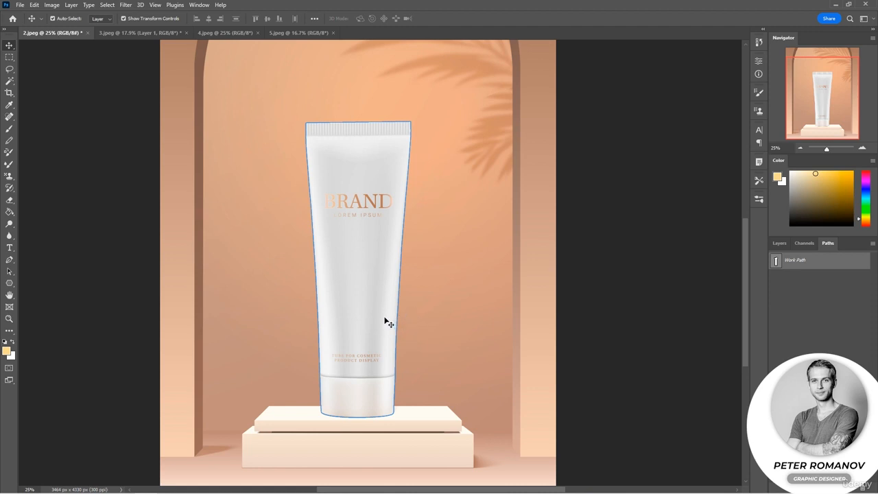
Display the tube path's anchor points with the Direct Selection tool and inspect them along the tube's right edge
click(10, 271)
click(37, 281)
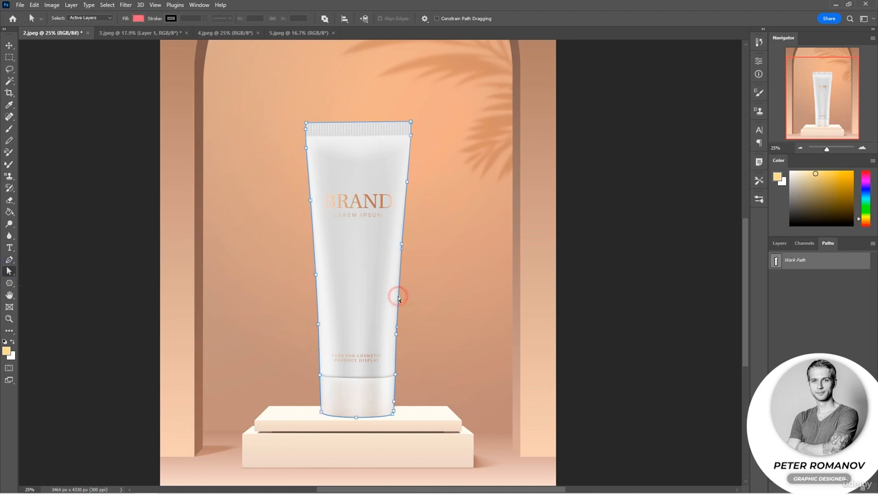
scroll(413, 296, left, 1)
scroll(415, 297, up, 6)
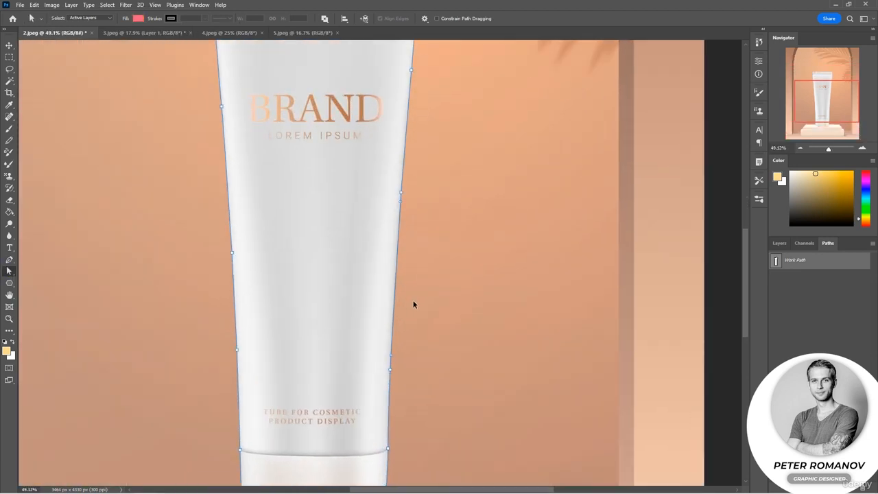
scroll(413, 304, up, 6)
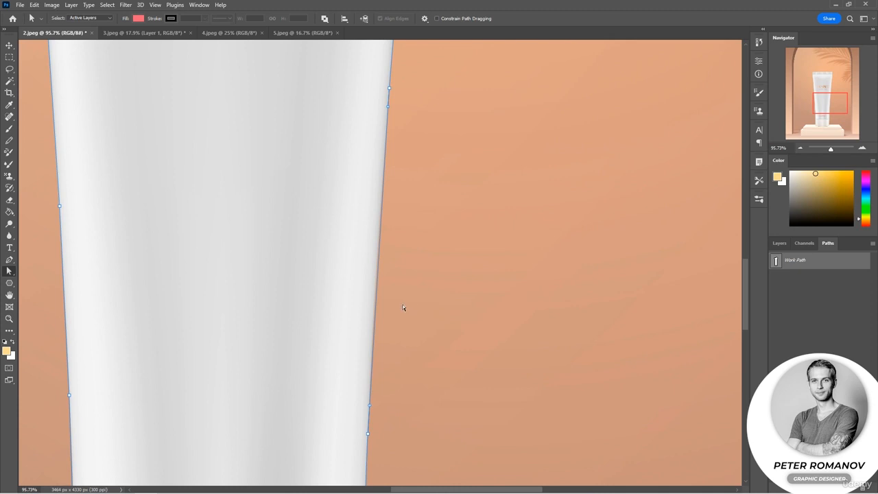
Create a vector mask from the tube's path with the Pen tool to hide the background
click(11, 260)
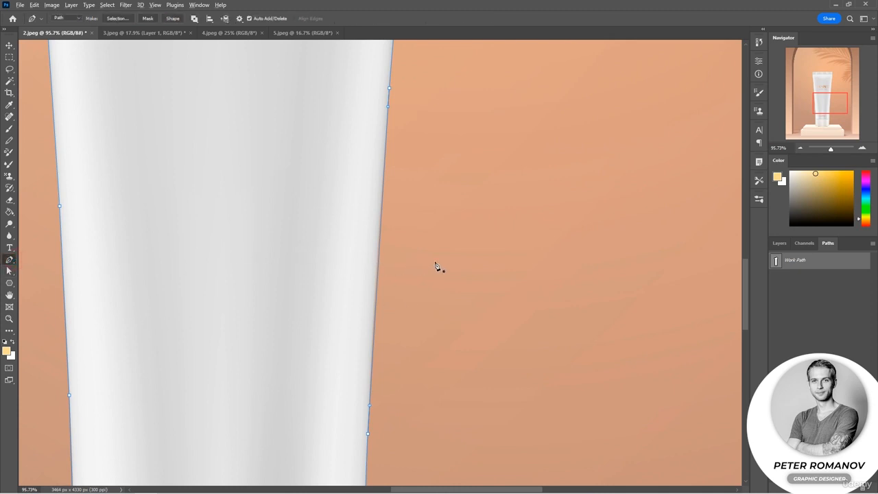
scroll(435, 266, down, 6)
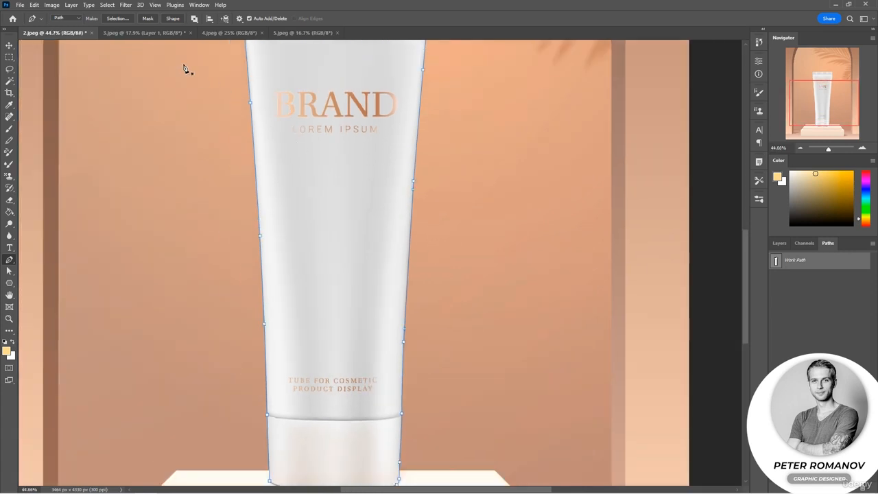
click(147, 18)
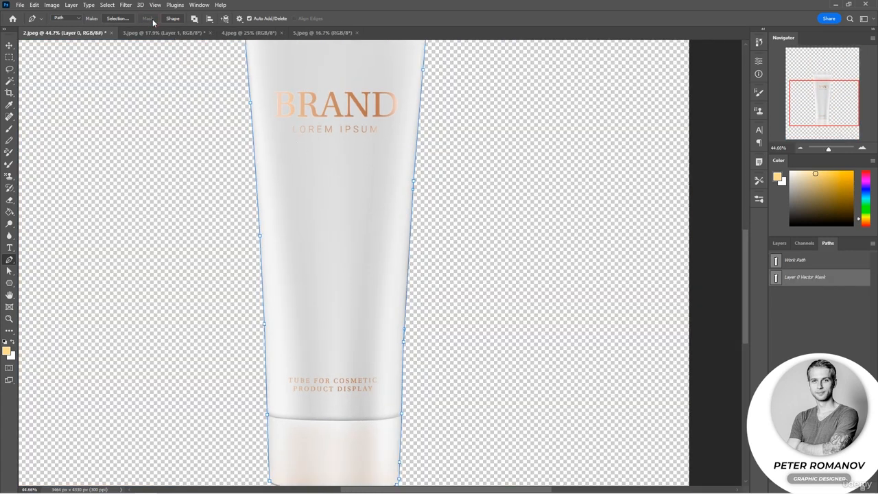
Add a new layer beneath the masked tube layer and fill it with the light yellow foreground color
click(779, 243)
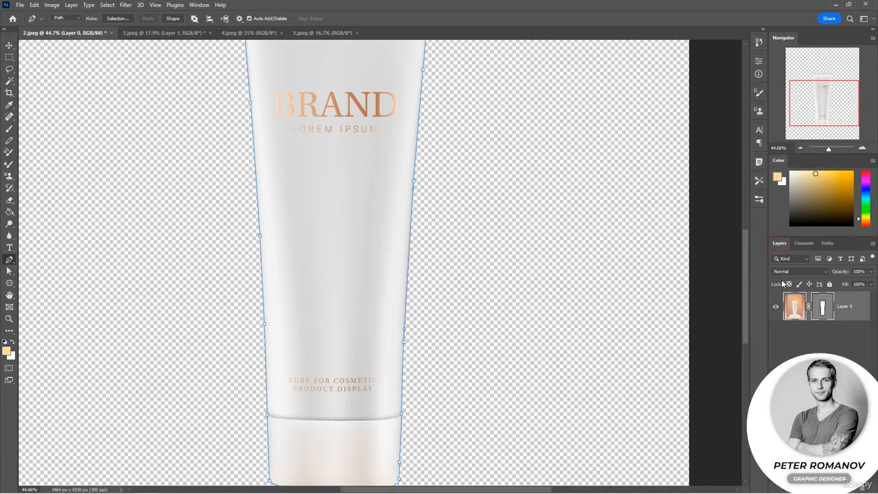
click(800, 148)
click(800, 148)
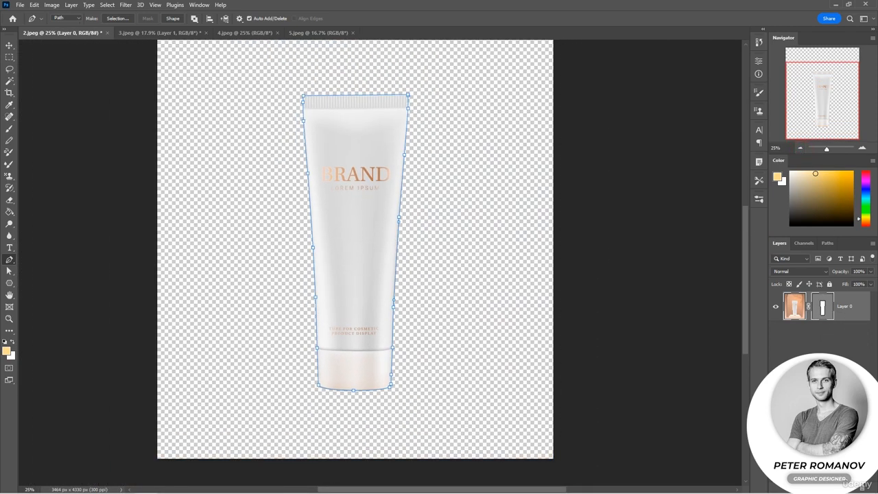
click(852, 489)
drag(826, 305, 824, 341)
key(alt+BackSpace)
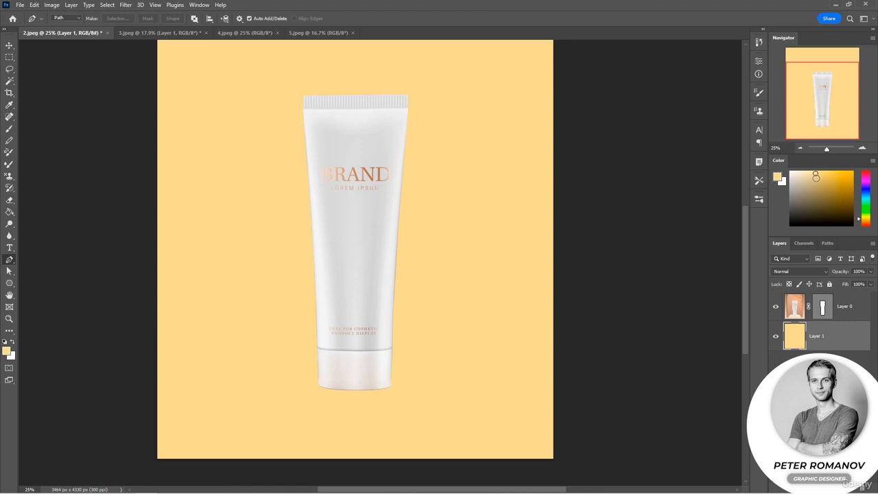
click(800, 148)
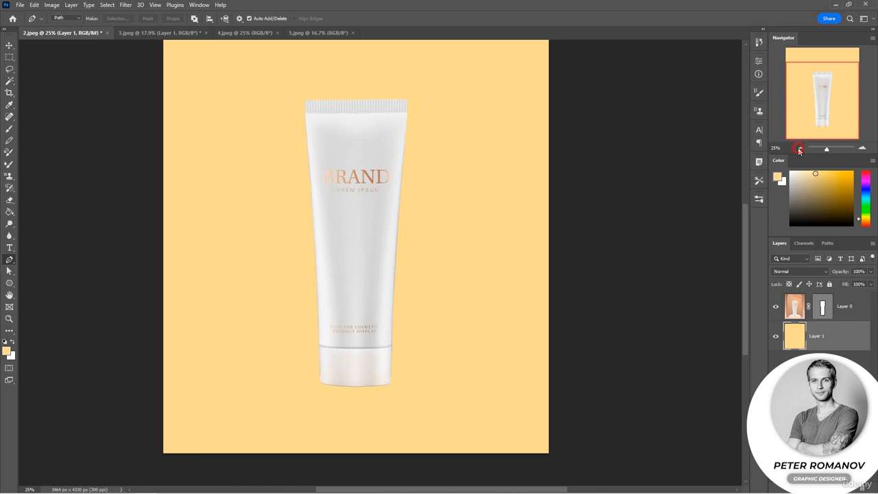
scroll(663, 204, up, 1)
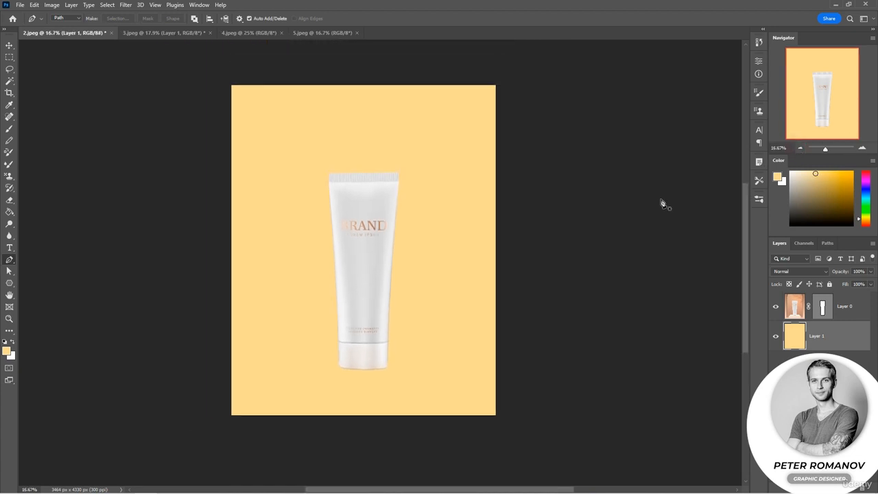
In 4.jpeg, trace a closed curved Pen path around the iris of the eye on the image's left side
click(240, 34)
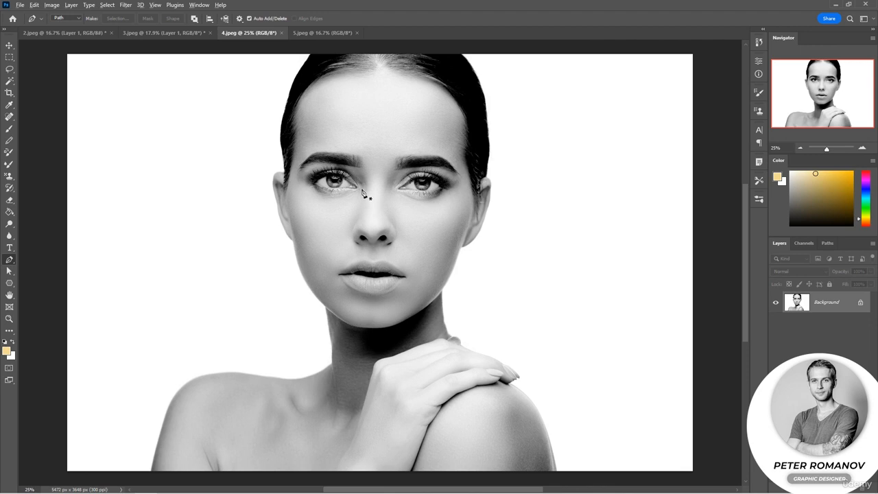
scroll(363, 193, up, 6)
scroll(356, 196, up, 3)
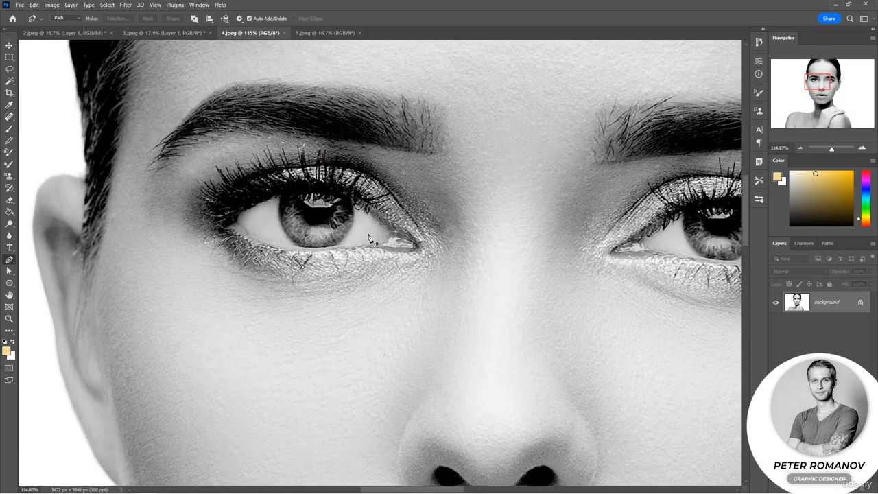
scroll(368, 237, up, 2)
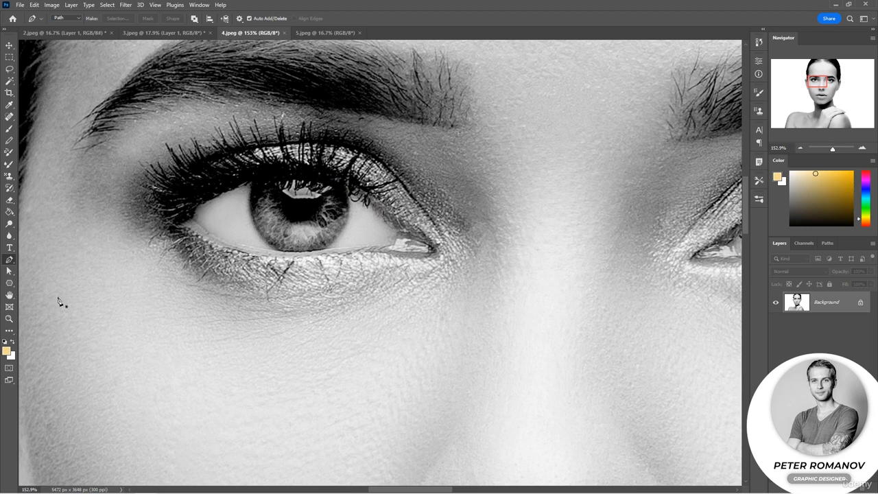
click(253, 183)
drag(267, 238, 287, 261)
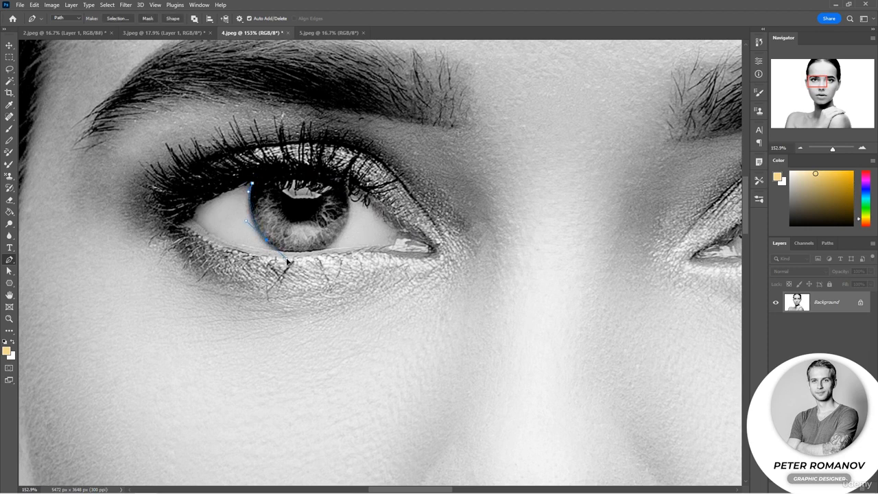
click(321, 253)
drag(349, 219, 272, 173)
click(253, 184)
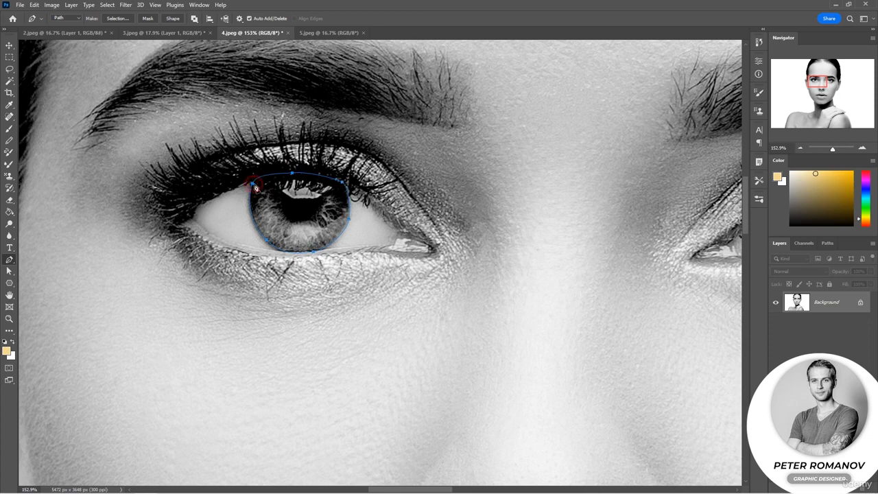
Display the iris path's anchor points with the Direct Selection tool and add a new layer above the background
scroll(489, 254, down, 2)
key(a)
scroll(350, 217, up, 3)
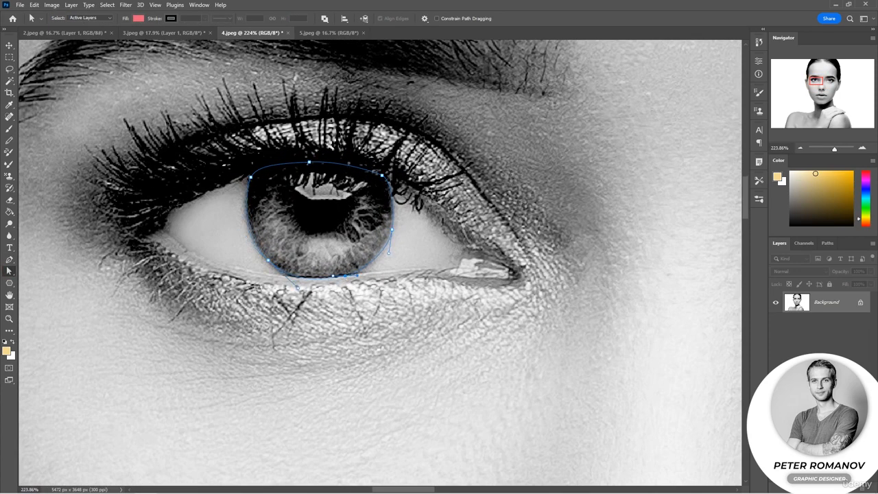
key(ctrl+shift+alt+n)
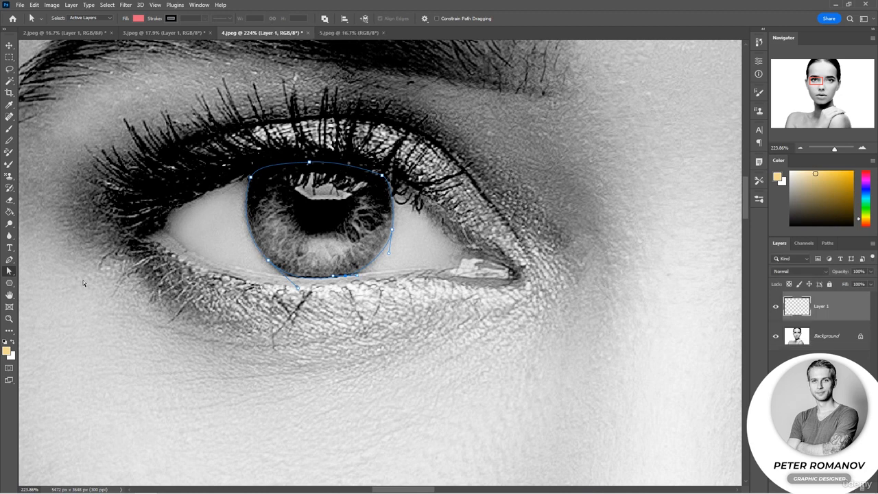
Fill the iris path on the new layer with a custom vivid blue color at 100% opacity
click(10, 260)
right_click(300, 223)
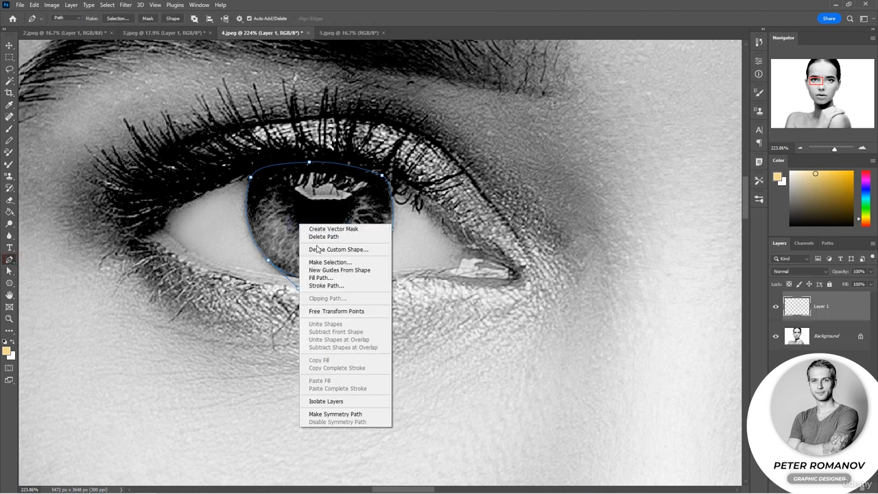
click(328, 278)
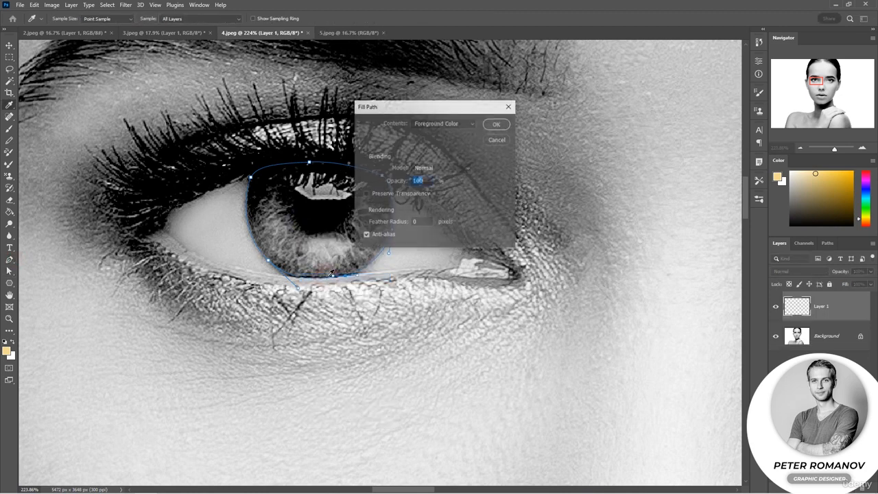
click(454, 123)
click(442, 146)
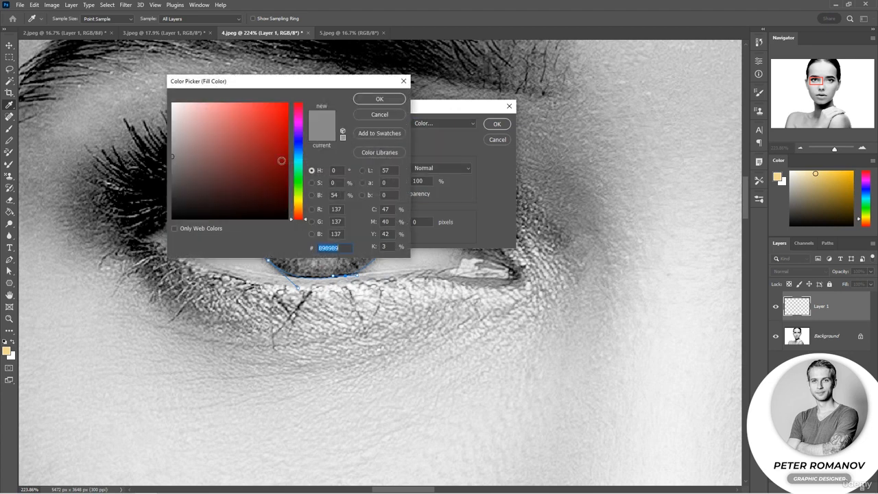
click(299, 159)
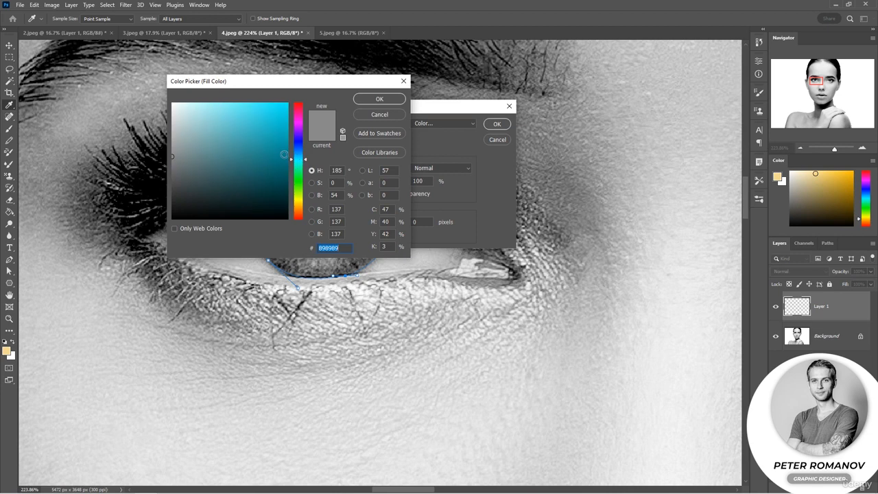
click(264, 126)
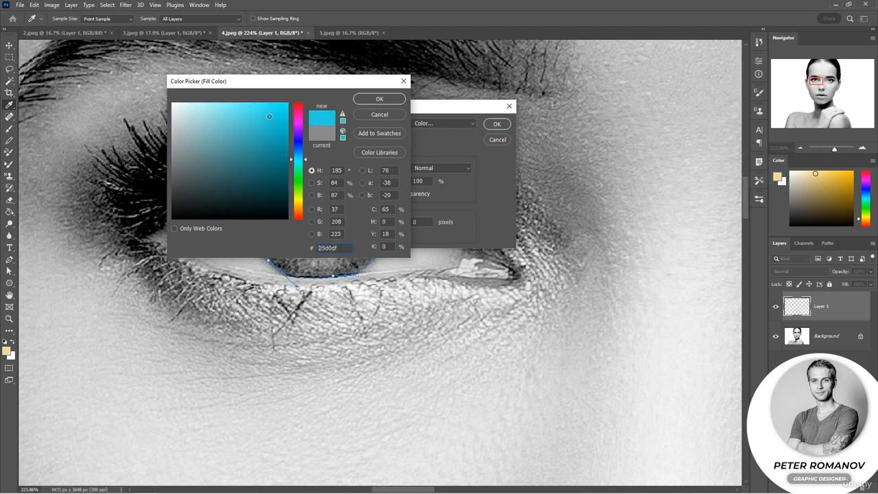
click(298, 150)
click(273, 127)
click(277, 111)
click(378, 98)
click(497, 124)
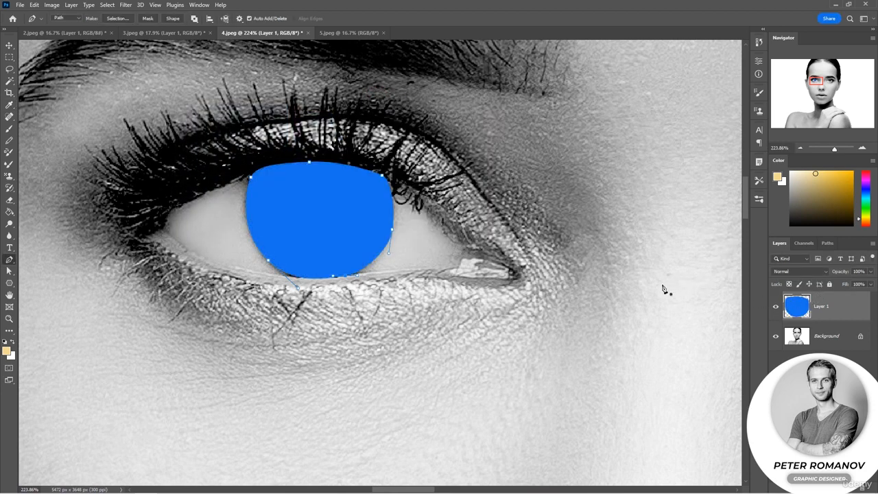
Set the blue iris layer's blend mode to Soft Light and its opacity to 81%
click(801, 148)
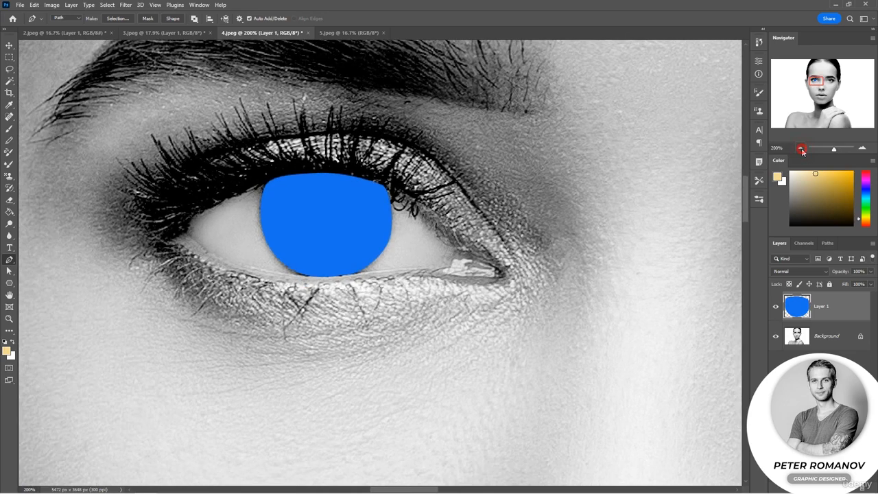
click(801, 148)
click(827, 244)
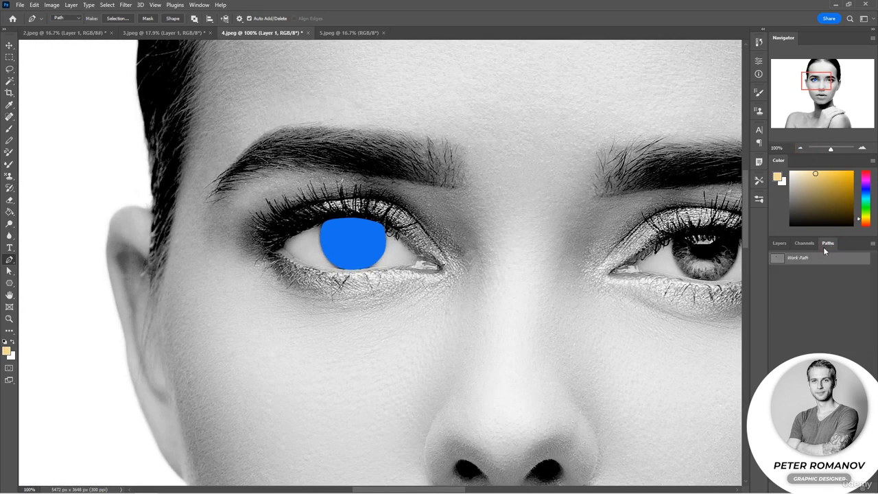
click(779, 244)
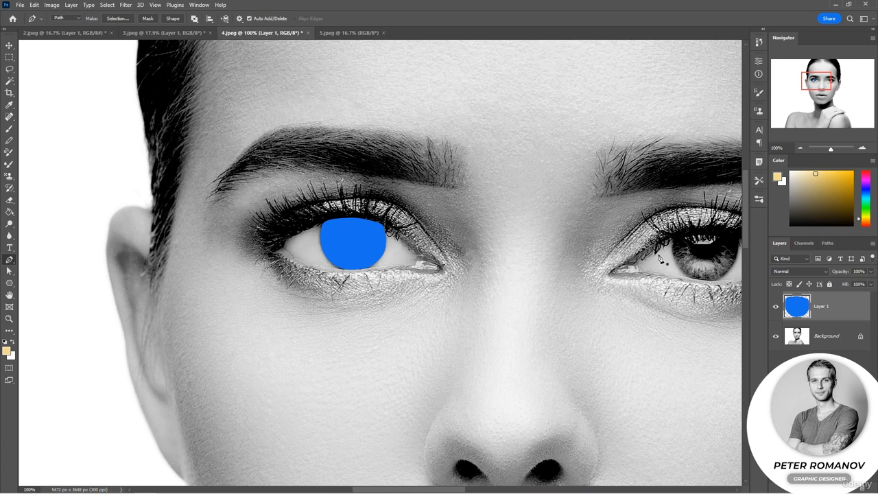
click(792, 272)
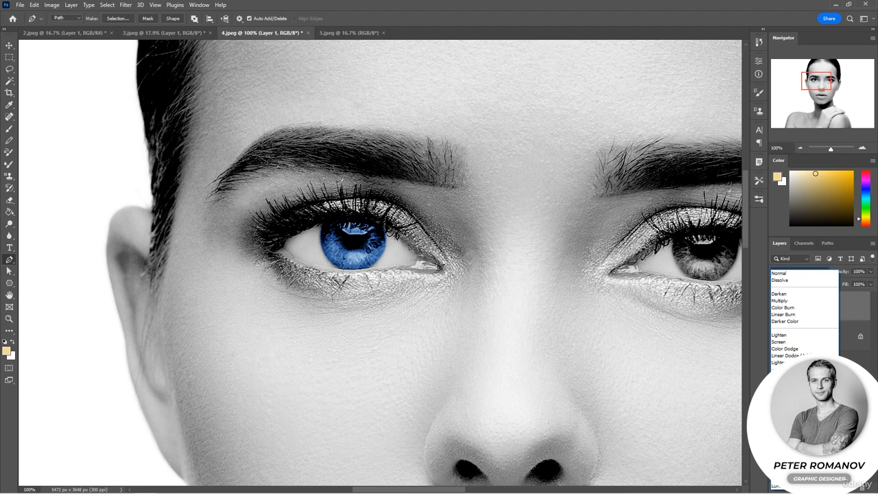
click(779, 301)
drag(842, 275, 846, 274)
click(796, 272)
click(796, 350)
click(800, 148)
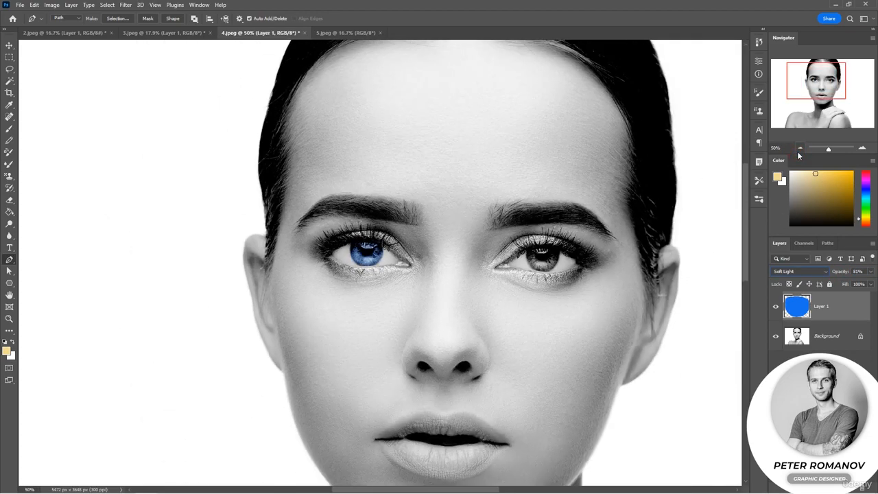
click(800, 149)
Trace a closed curved Pen path around the iris of the eye on the image's right side
click(863, 148)
click(862, 148)
click(862, 148)
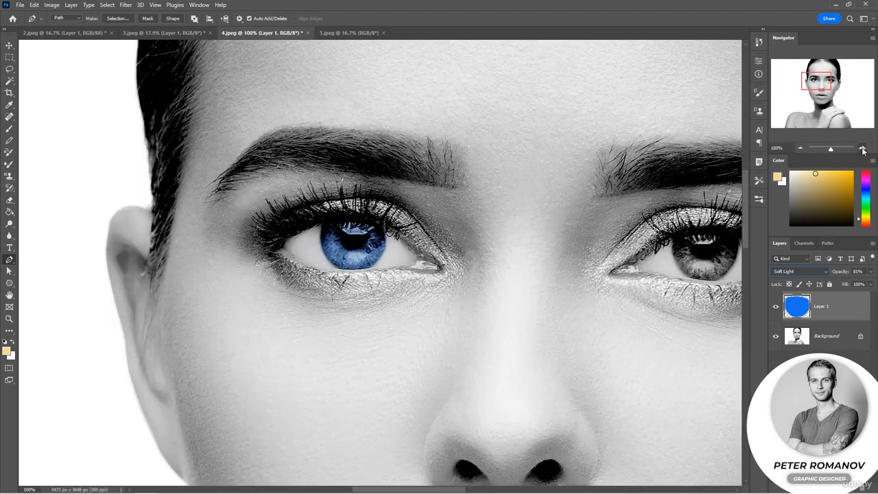
click(863, 148)
drag(686, 196, 112, 247)
click(463, 221)
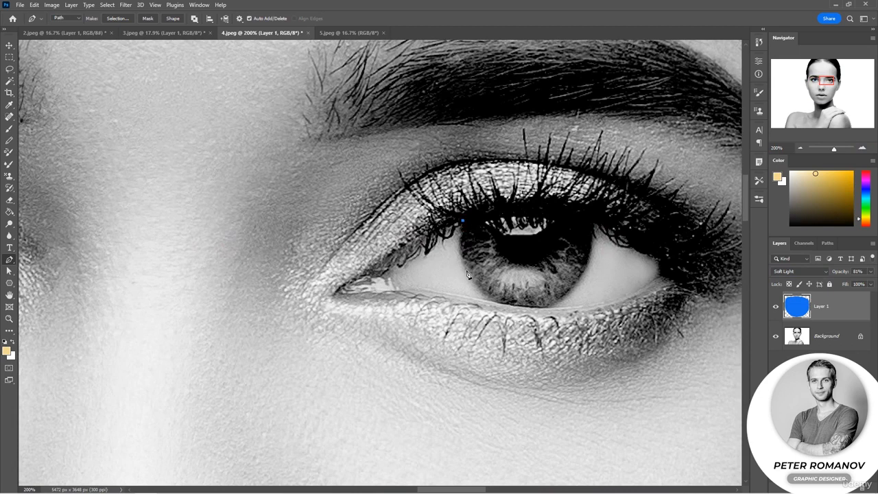
click(518, 306)
click(540, 308)
click(574, 288)
click(590, 222)
drag(545, 211, 516, 213)
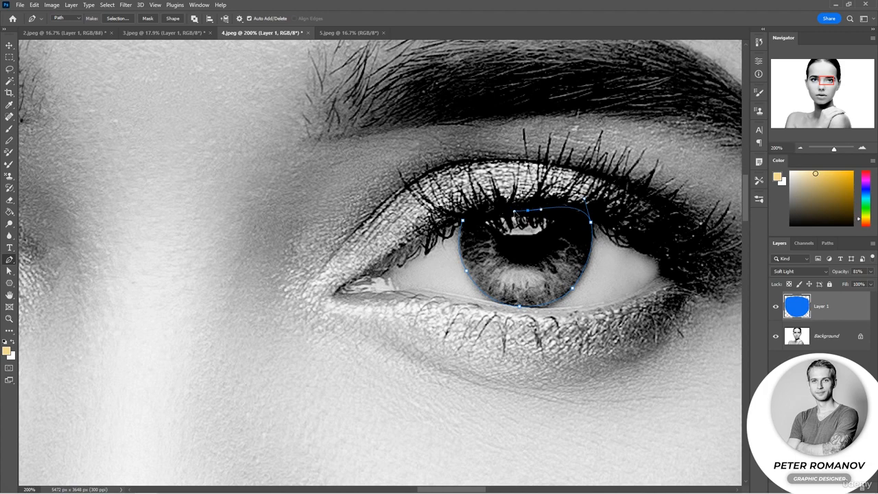
click(462, 220)
Fill the second iris path on Layer 1 using the Color contents option in Normal mode at 100% opacity
right_click(485, 235)
click(521, 304)
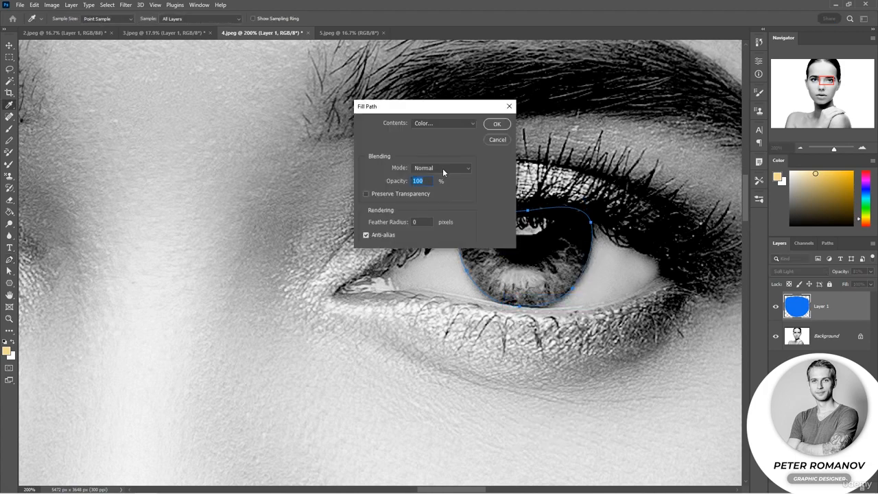
click(497, 124)
scroll(619, 343, down, 3)
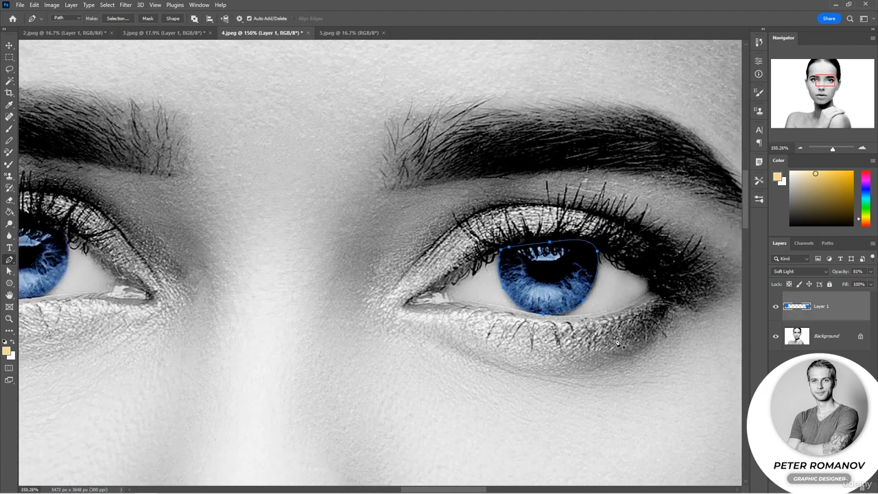
scroll(618, 346, down, 2)
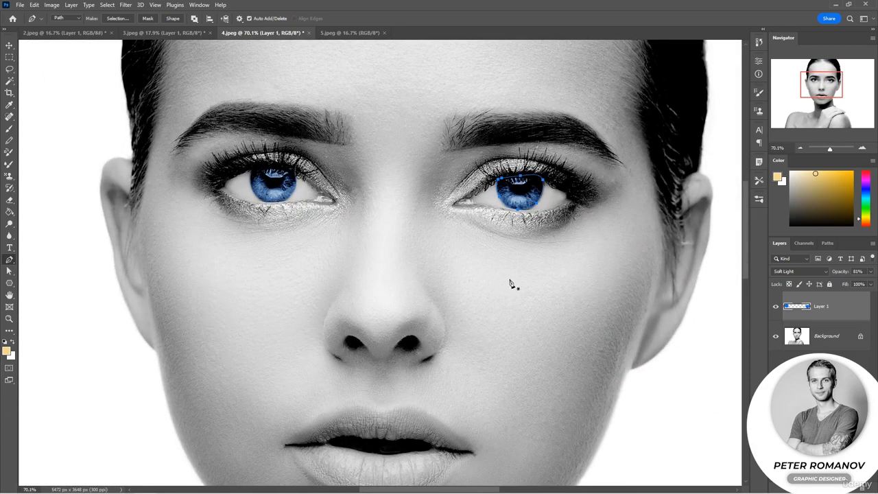
click(801, 148)
click(801, 148)
click(800, 148)
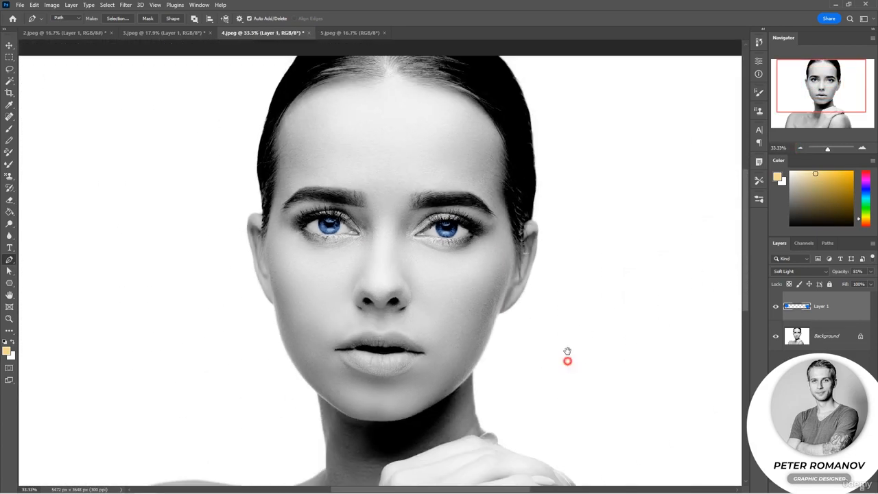
drag(568, 360, 594, 266)
Add a new layer and draw an open wavy Pen path across the shoulders and the full image width
click(851, 488)
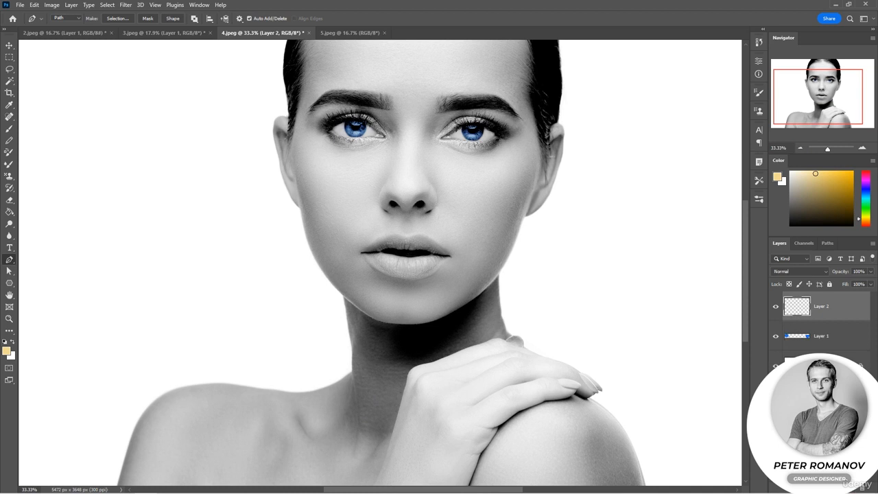
scroll(419, 342, down, 2)
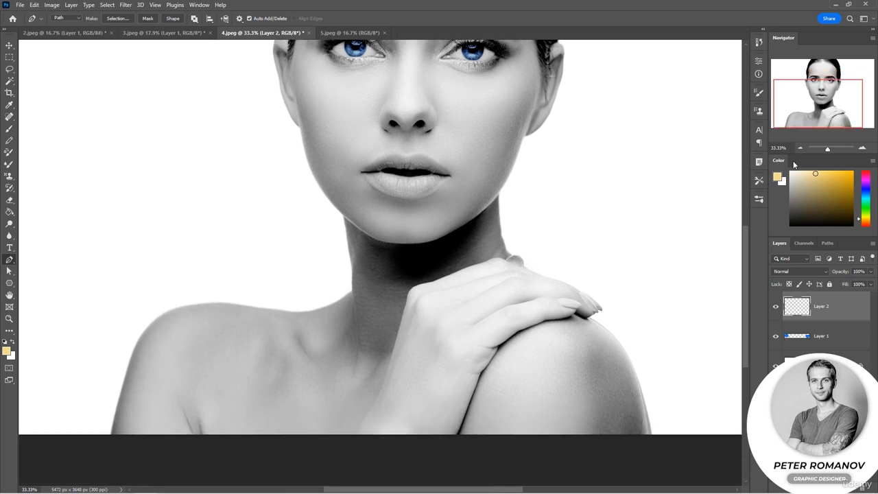
click(800, 148)
click(800, 148)
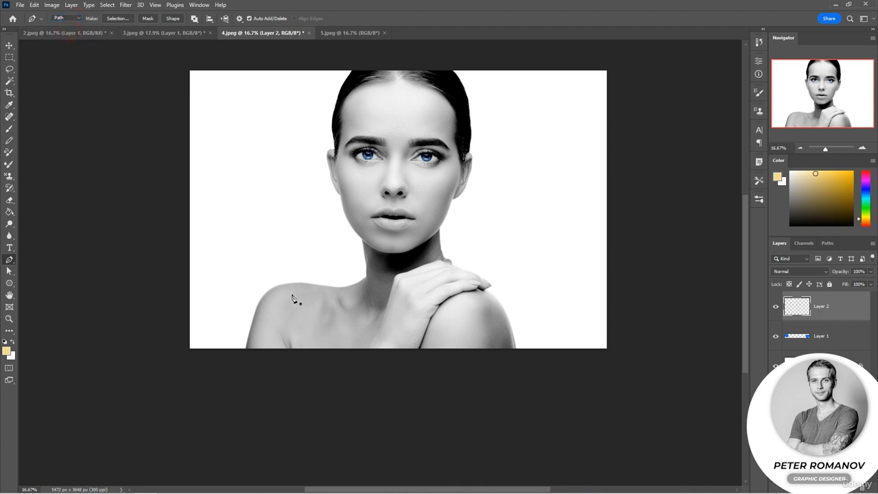
click(186, 245)
drag(266, 269, 320, 296)
drag(409, 323, 485, 319)
drag(610, 258, 659, 260)
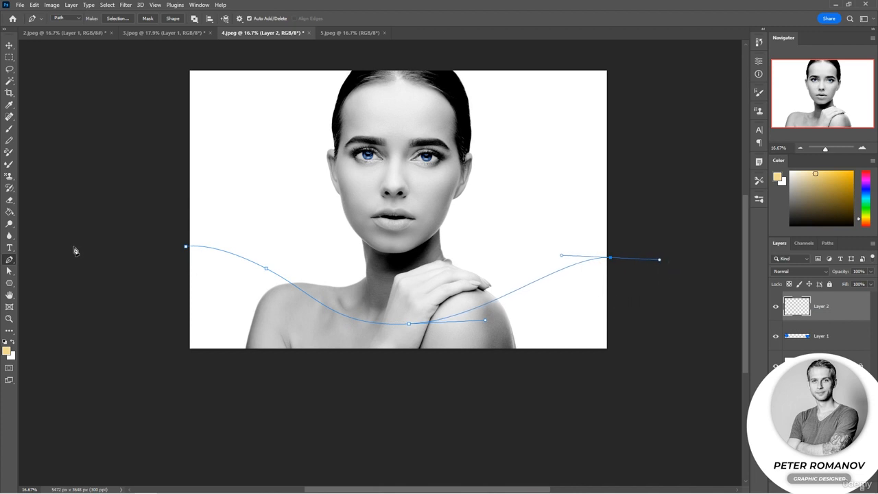
Lower the wavy path's end anchor beyond the image's right edge with the Direct Selection tool
click(9, 271)
drag(611, 258, 675, 296)
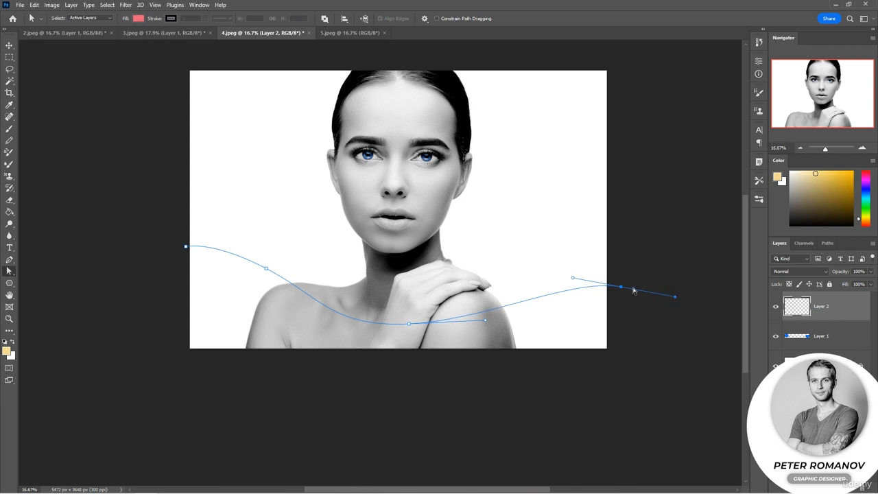
drag(623, 291, 627, 300)
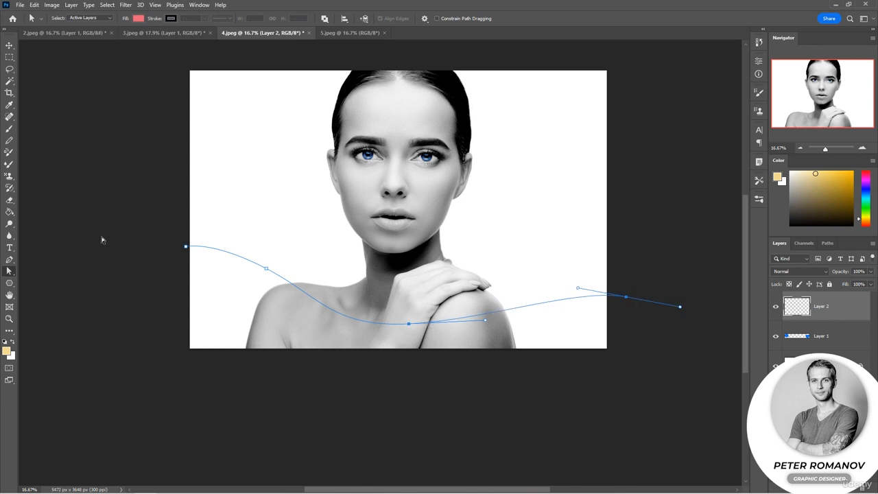
Stroke the wavy path on Layer 2 with the Brush tool, leaving Simulate Pressure off
right_click(333, 267)
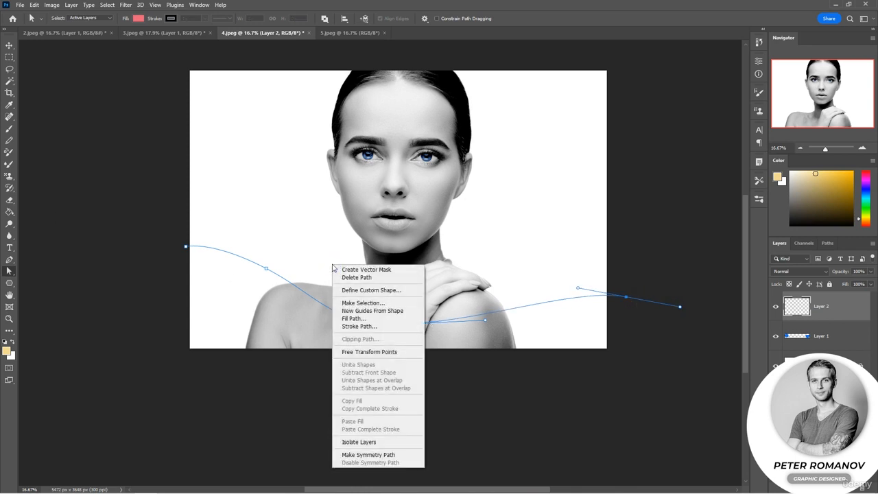
click(355, 327)
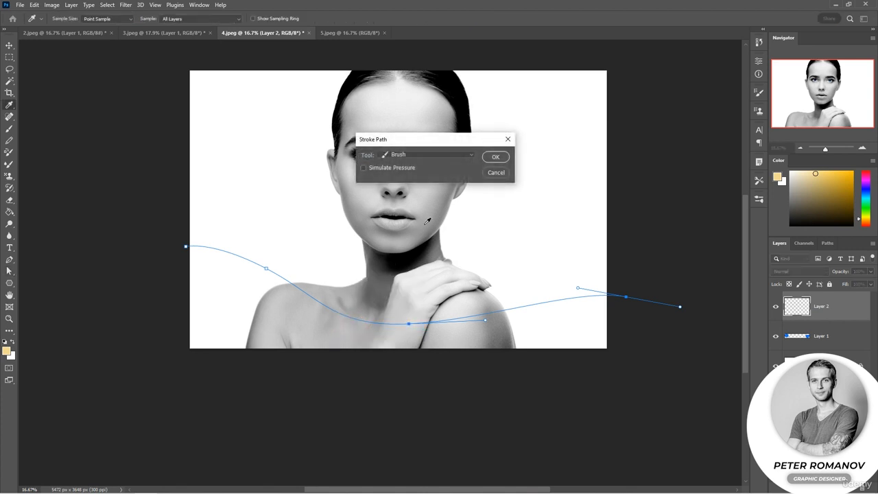
click(469, 158)
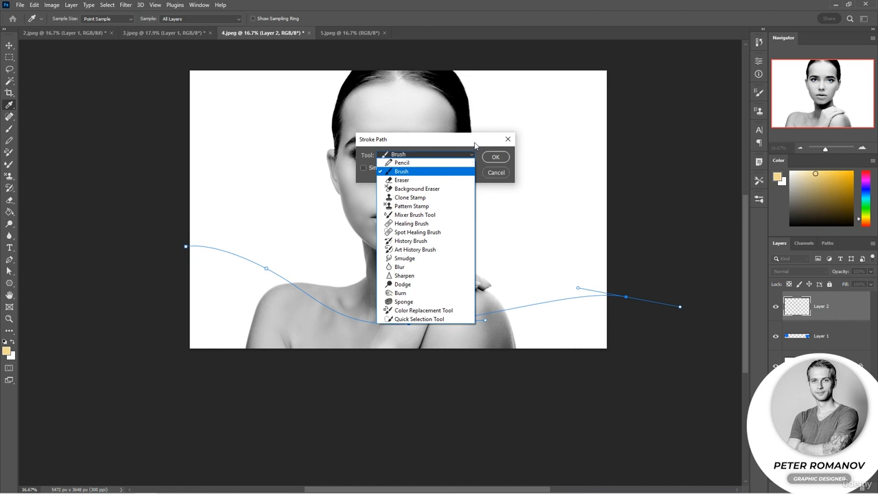
click(474, 143)
click(496, 158)
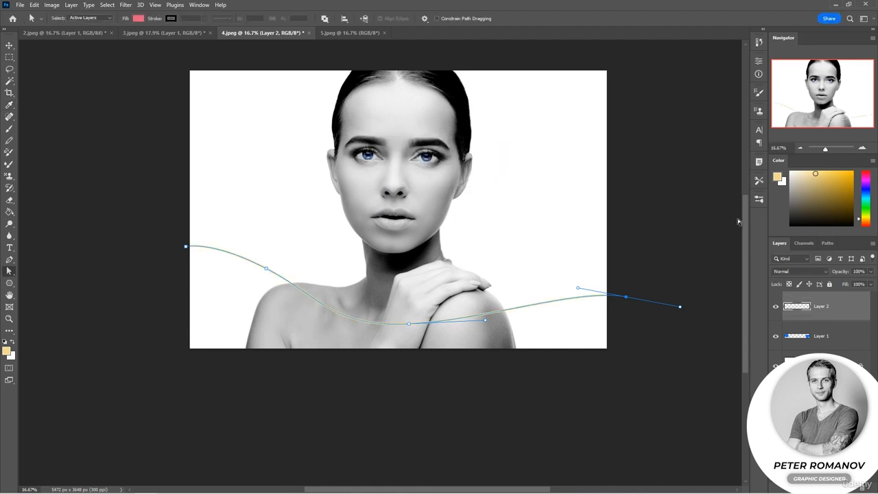
Examine the yellow brush stroke along the path up close and across the whole portrait, with the path outline hidden
click(863, 149)
click(863, 149)
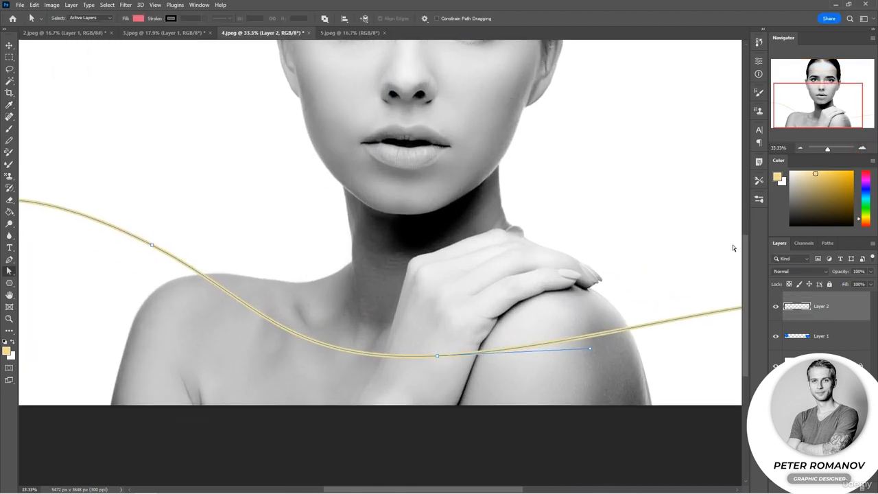
click(862, 149)
click(863, 149)
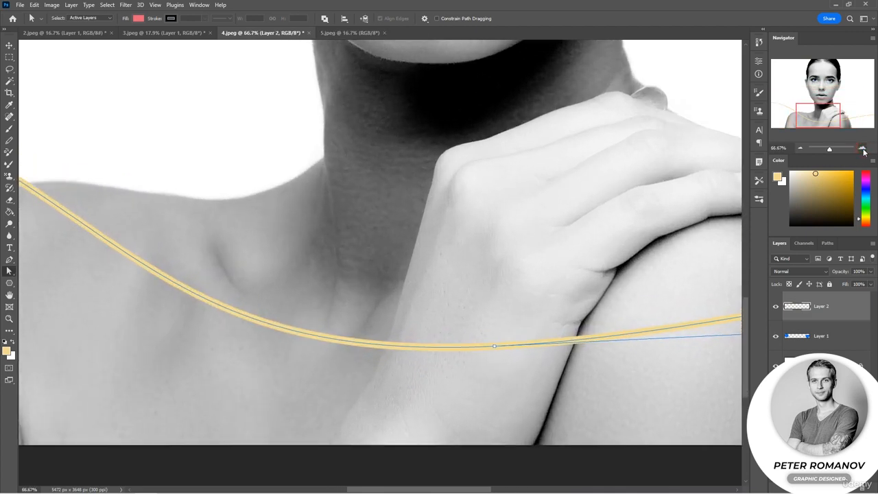
click(801, 148)
click(801, 147)
click(660, 162)
click(801, 147)
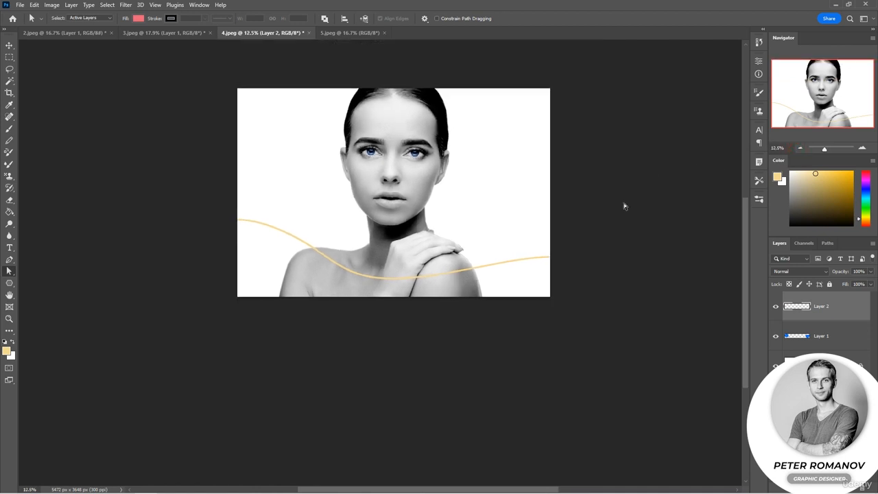
scroll(624, 205, up, 3)
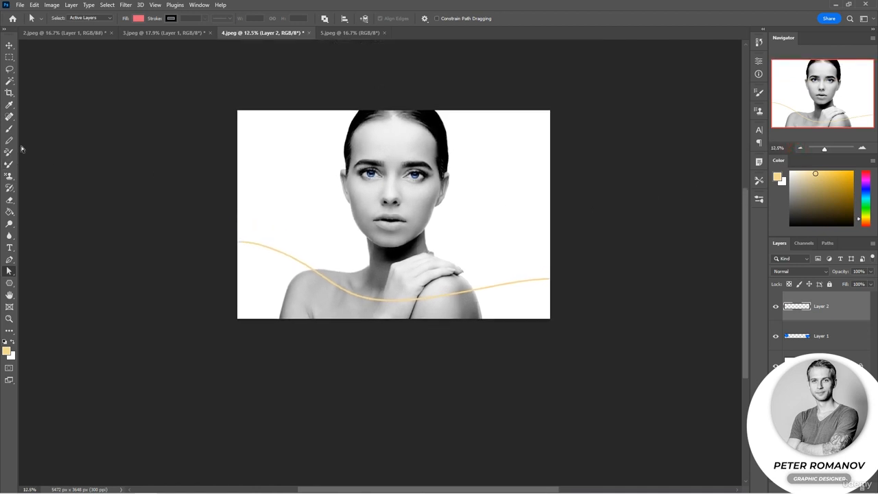
Move the stroked yellow line slightly downward, away from its path, and show the path outline again
key(v)
drag(368, 300, 368, 304)
click(466, 345)
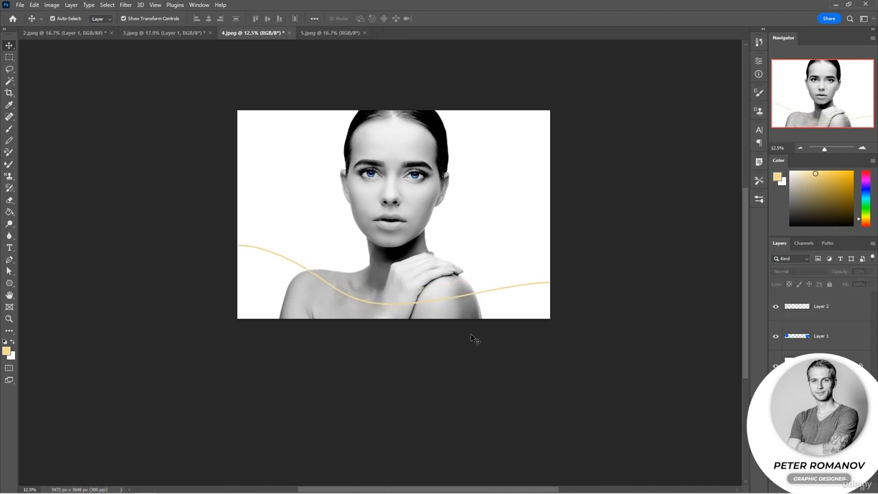
key(ctrl+h)
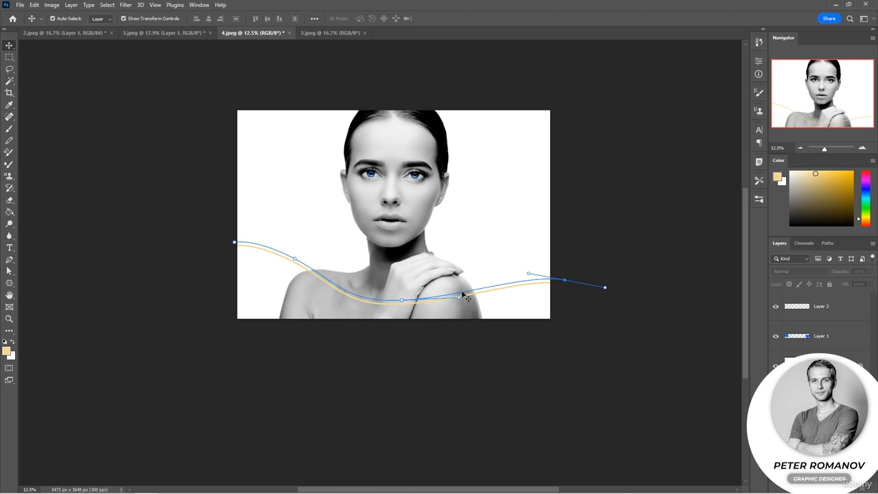
Change the foreground color to turquoise and set the brush to Round Point Stiff at 75 px
scroll(463, 295, up, 1)
scroll(464, 295, up, 4)
drag(858, 225, 859, 201)
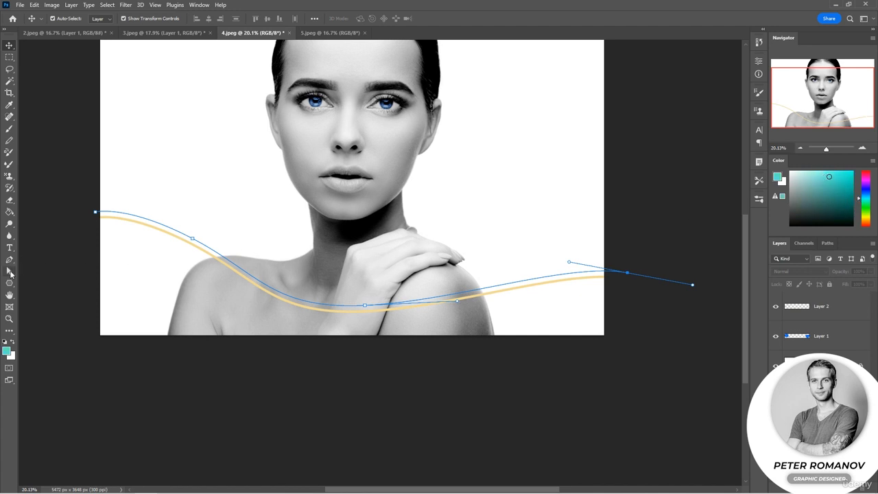
click(11, 273)
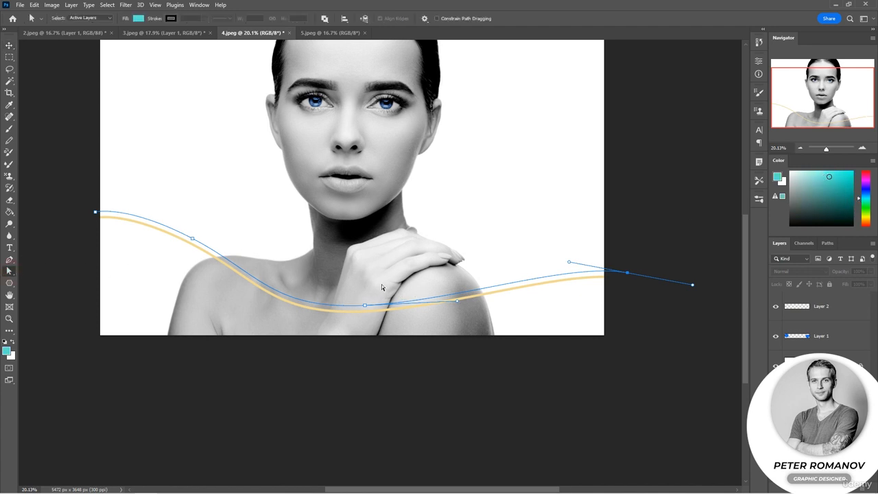
click(9, 129)
click(68, 20)
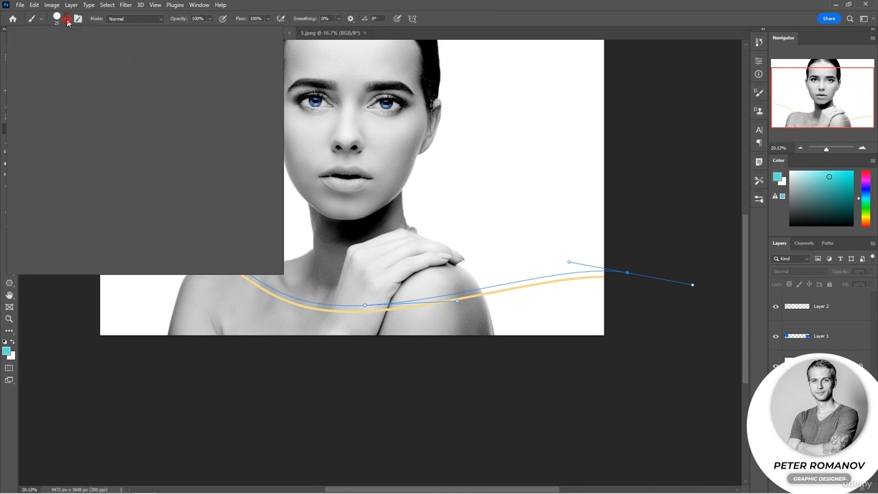
drag(61, 49, 73, 53)
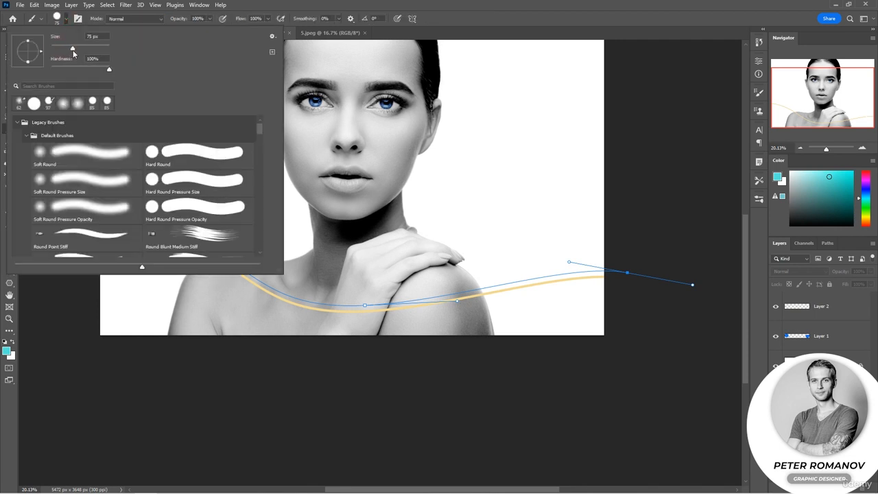
click(98, 236)
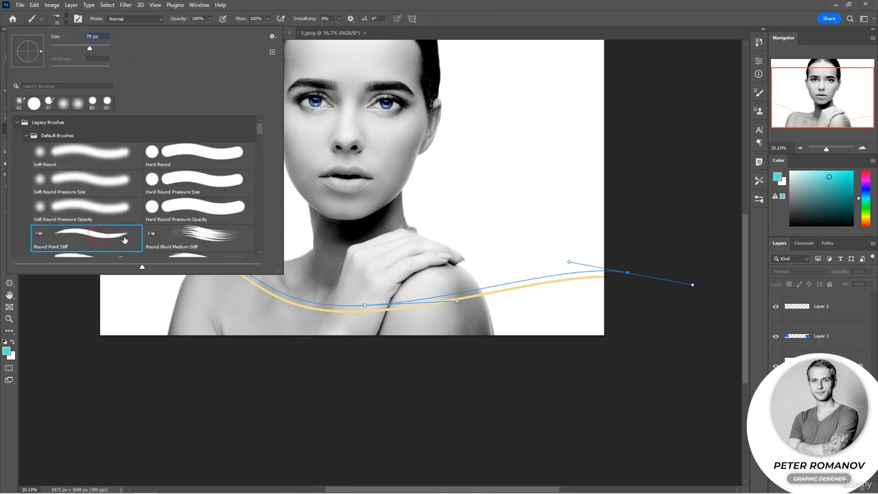
key(Return)
Move the whole wavy path upward, clear of the yellow line, with the Path Selection tool
click(10, 261)
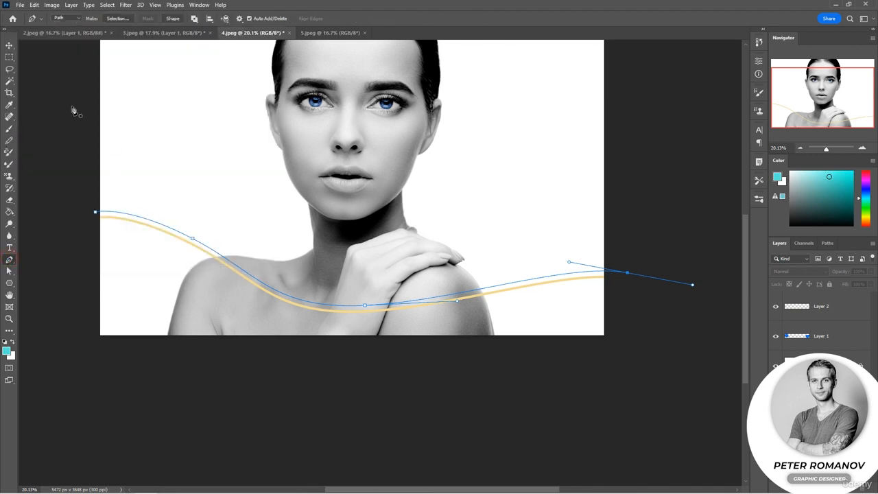
click(9, 45)
click(453, 293)
click(455, 293)
click(9, 272)
click(27, 280)
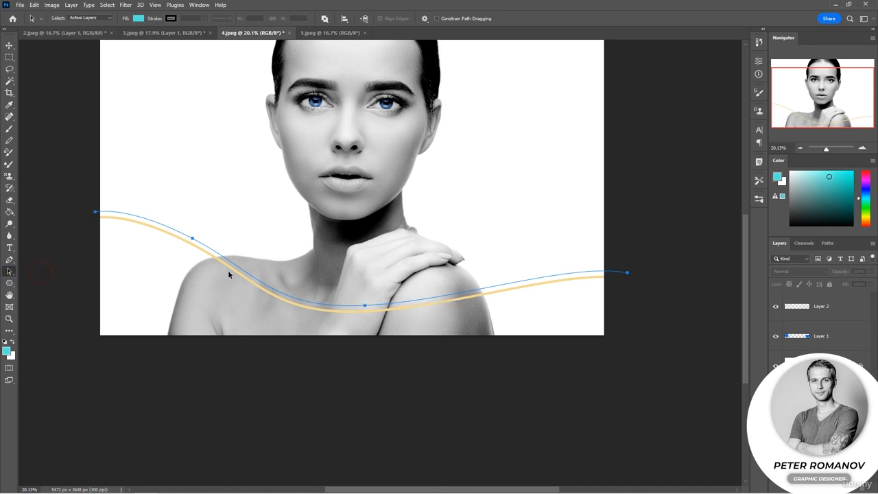
drag(255, 282, 256, 258)
Stroke the raised path in turquoise on Layer 2 with the Brush, leaving Simulate Pressure off, and hide the path
right_click(255, 258)
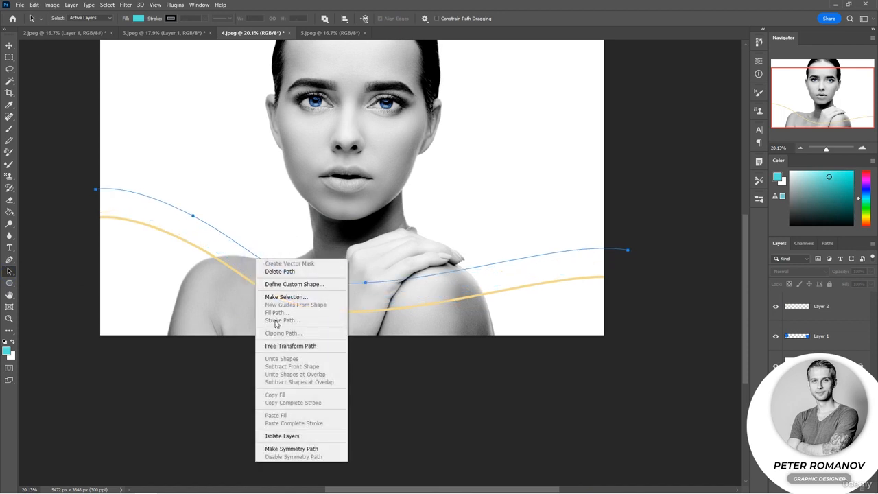
click(625, 252)
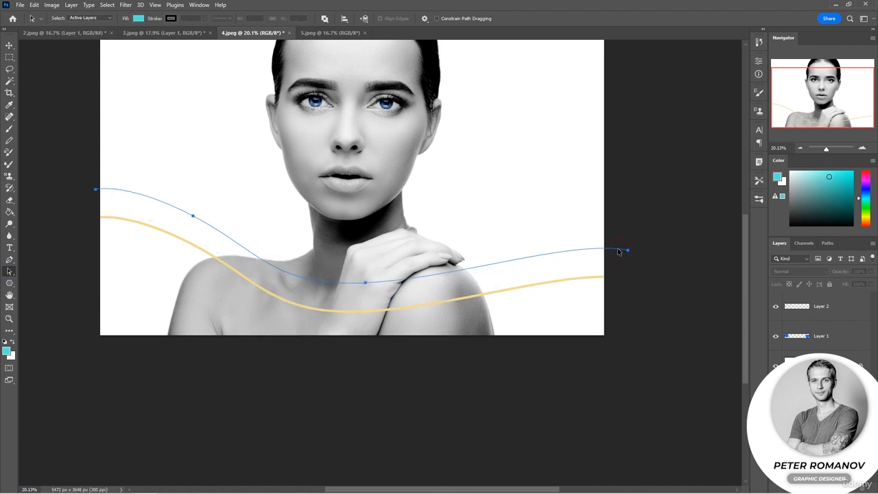
click(10, 259)
right_click(233, 252)
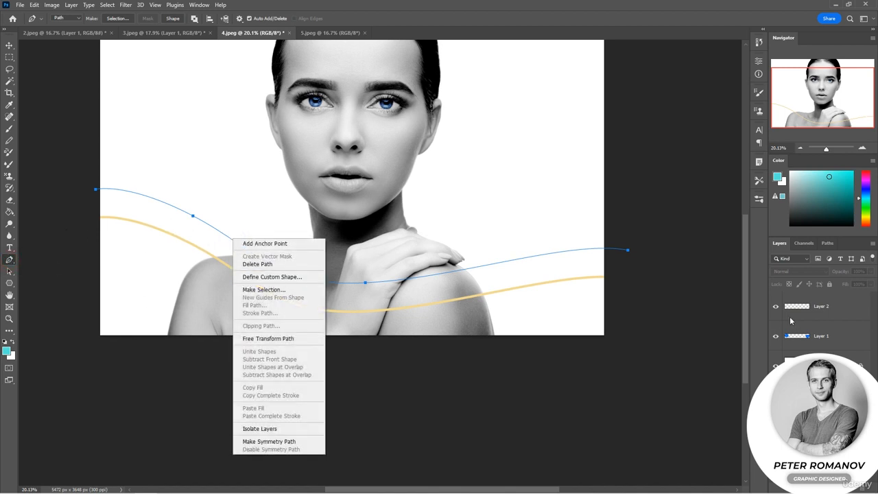
click(834, 312)
click(835, 310)
right_click(425, 249)
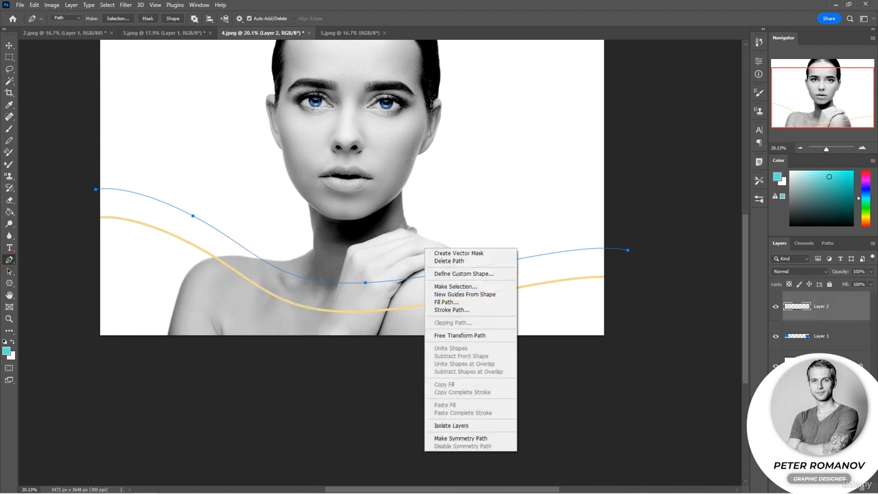
click(452, 310)
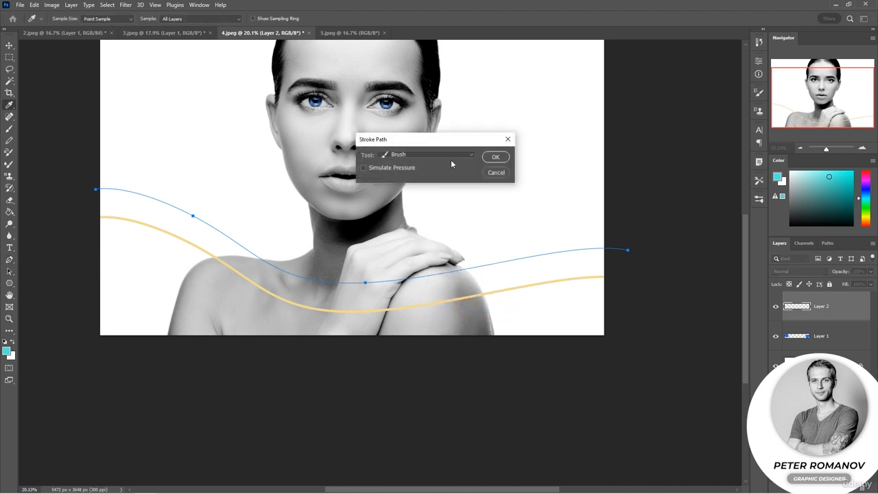
click(493, 157)
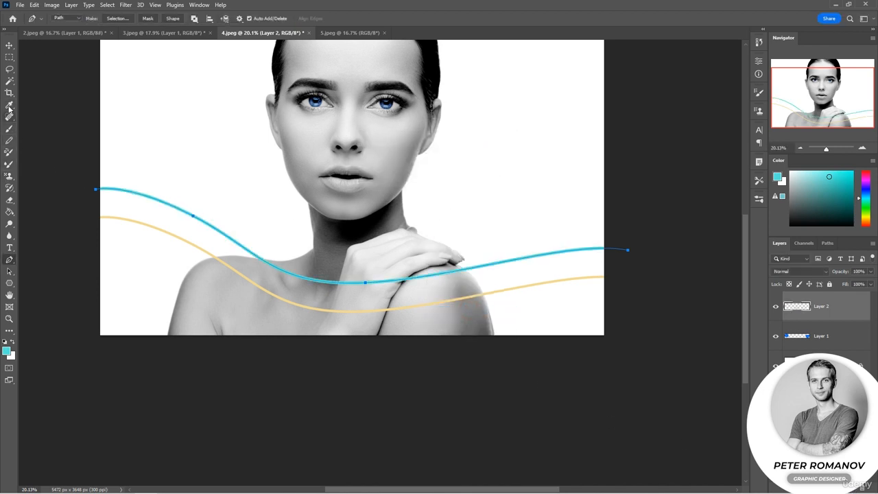
key(Return)
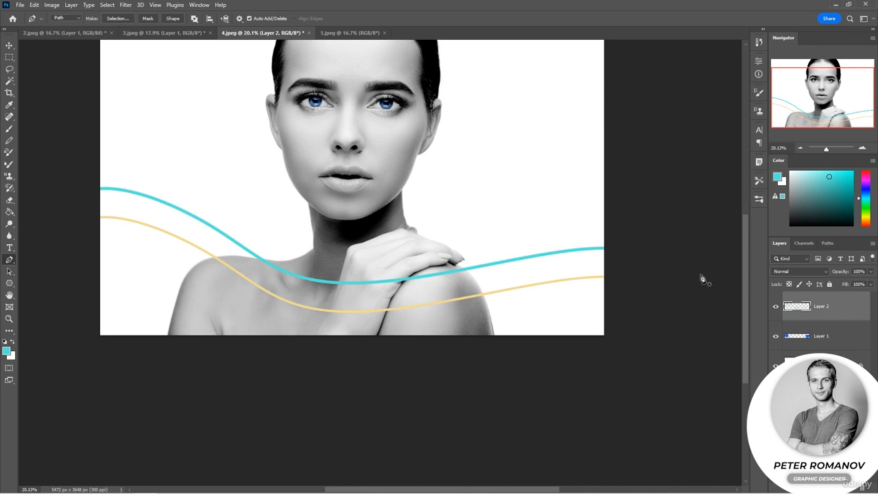
Draw a closed five-pointed star path with the Pen tool on a new layer, in the white area beside the face
click(800, 149)
click(801, 150)
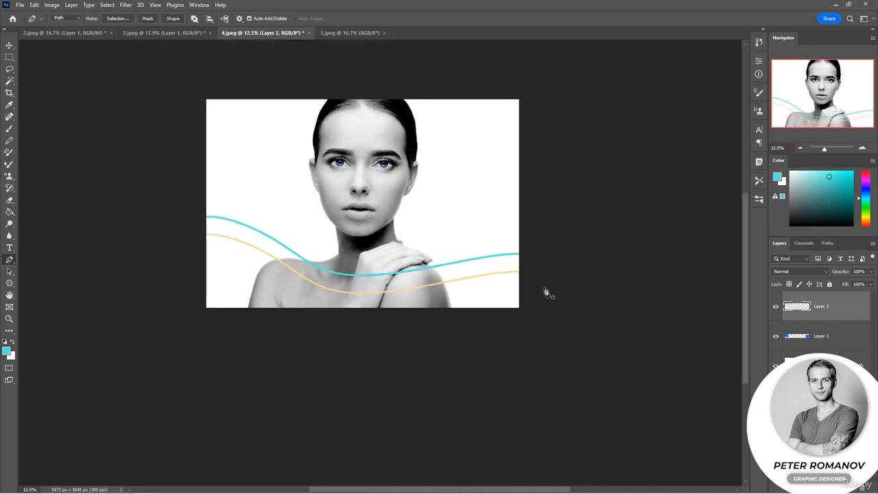
key(ctrl+plus)
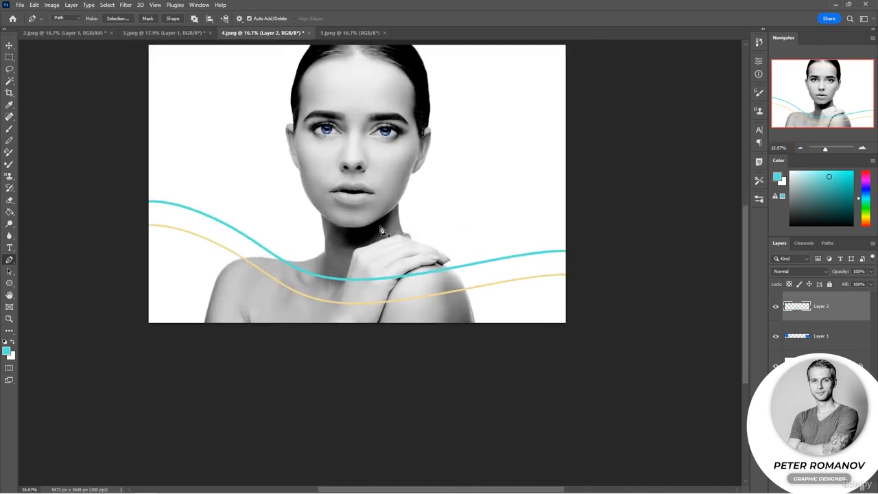
click(851, 488)
scroll(536, 210, up, 5)
drag(440, 211, 488, 263)
click(450, 238)
click(461, 173)
click(468, 236)
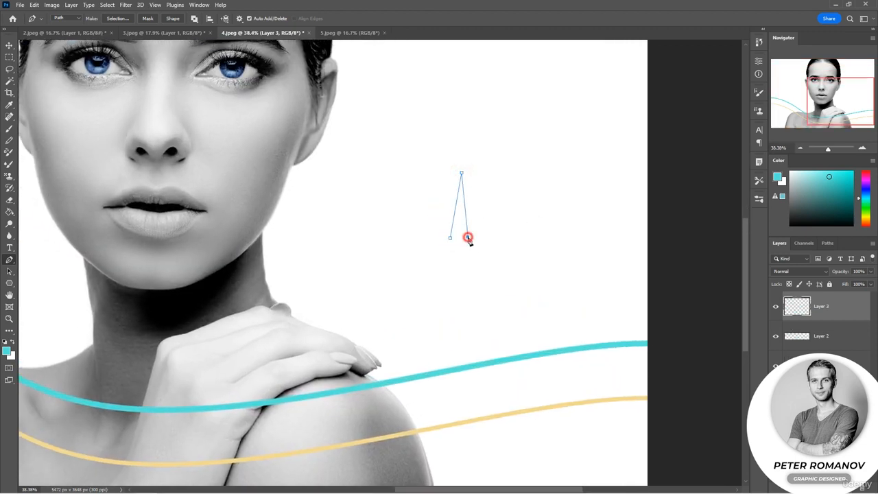
click(522, 222)
click(481, 259)
click(484, 316)
click(458, 274)
click(419, 316)
click(443, 264)
click(390, 250)
click(450, 237)
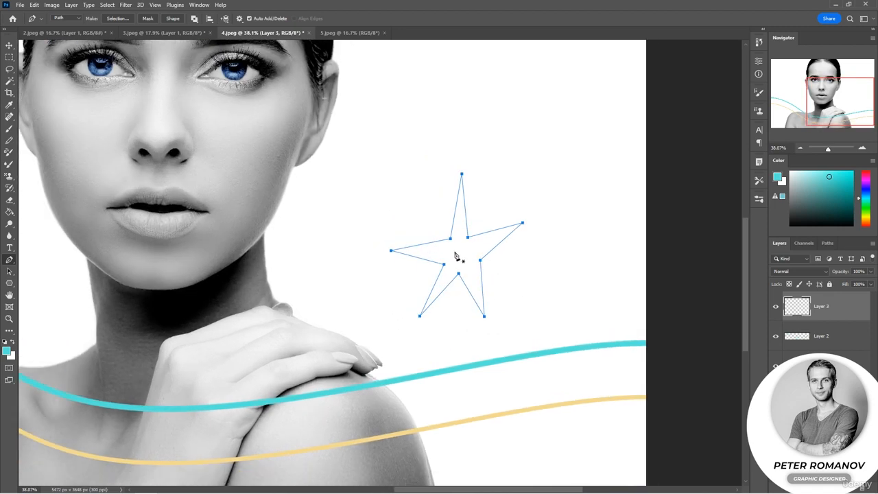
Fill the star path with blue on Layer 3
right_click(454, 253)
click(485, 308)
click(496, 121)
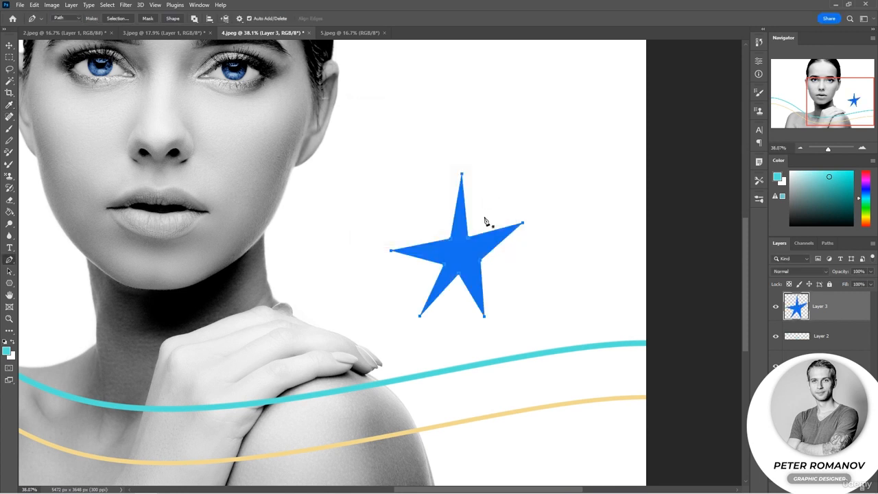
Define a custom shape from the star path, keeping the suggested name
right_click(455, 254)
right_click(475, 245)
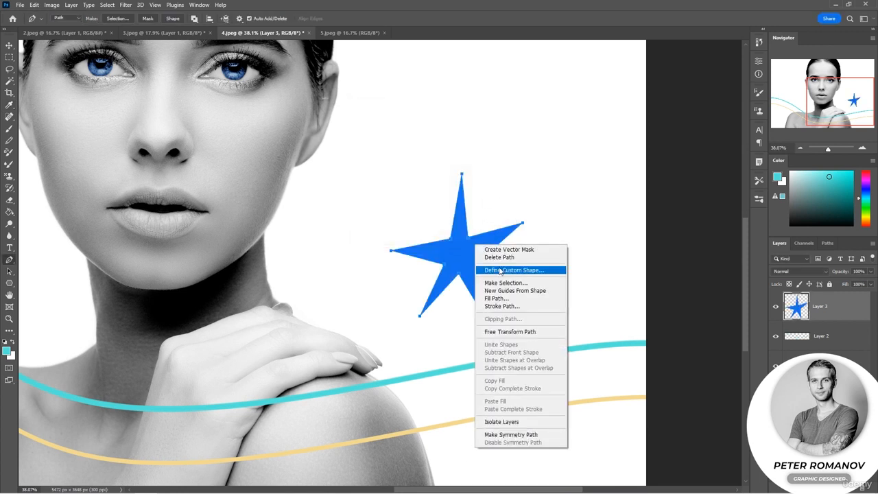
click(500, 270)
click(537, 159)
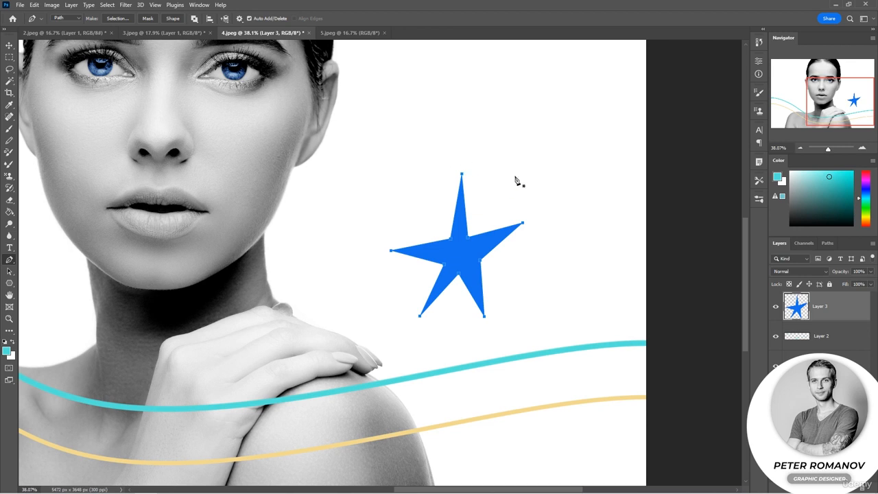
Choose the newly saved star as the shape for the Custom Shape tool
scroll(516, 180, down, 4)
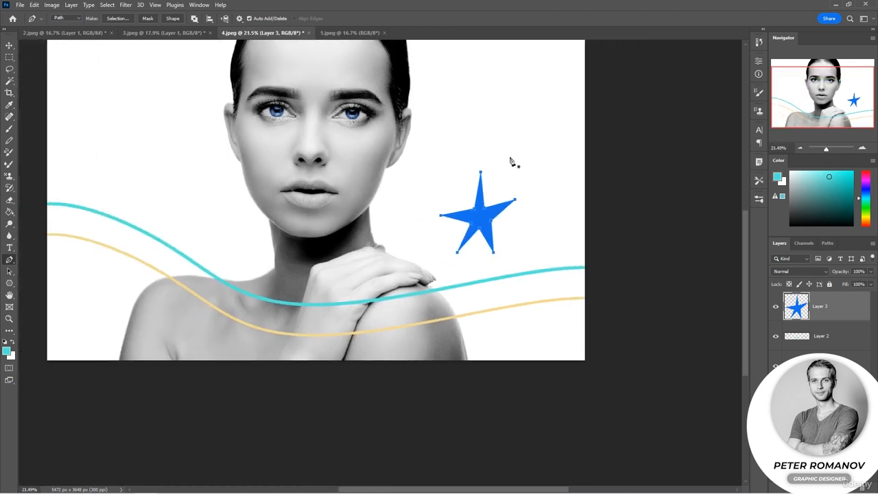
right_click(9, 282)
click(40, 316)
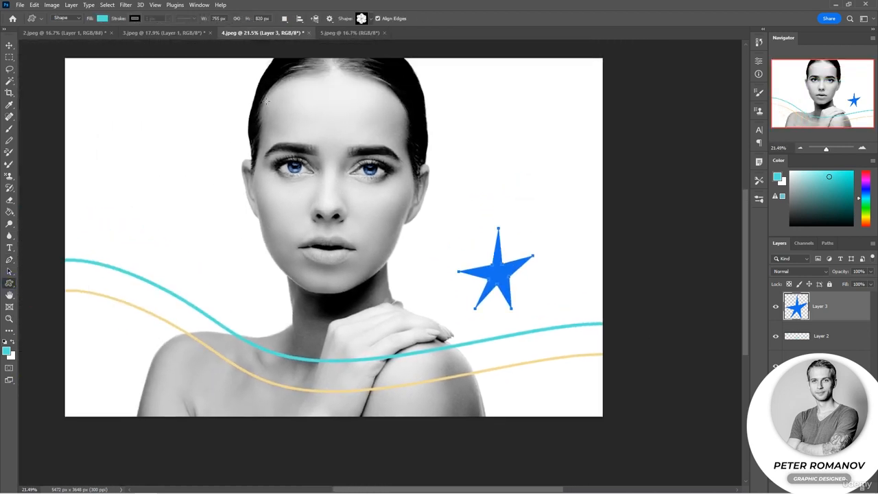
click(367, 18)
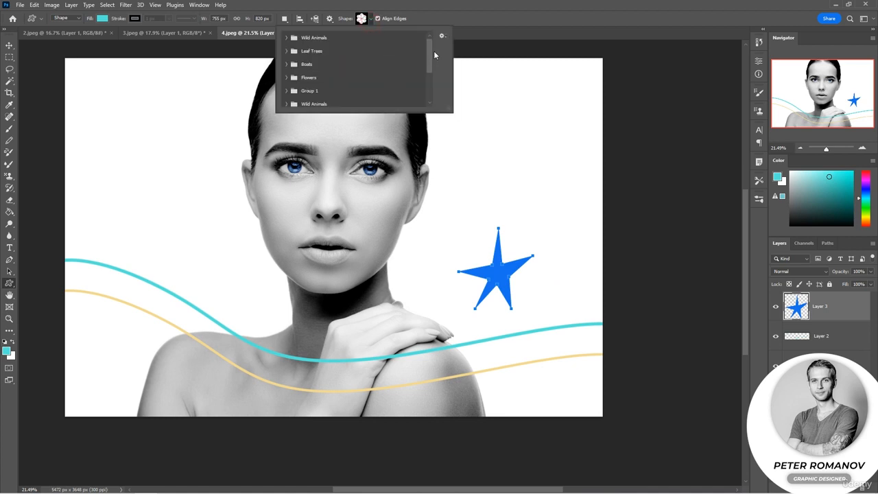
drag(430, 53, 429, 87)
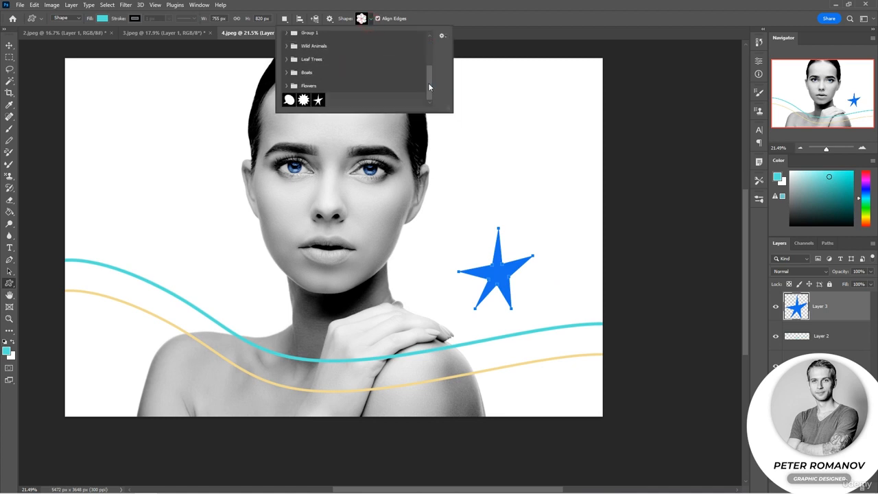
click(318, 100)
Draw a turquoise star about 708 by 1205 px on the white area left of the face, plus smaller stars on the right side
drag(137, 116, 206, 234)
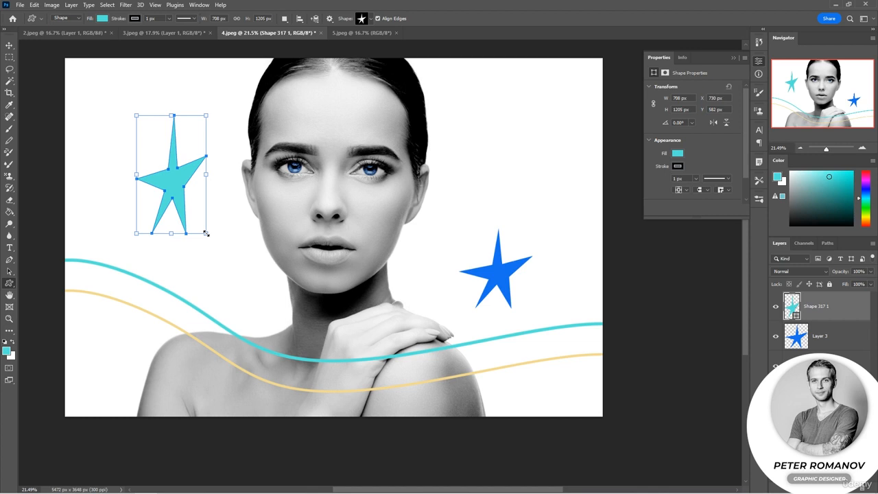
drag(449, 119, 466, 151)
drag(497, 91, 514, 114)
click(621, 225)
click(465, 192)
Undo the drawn star shapes and the blue star fill, and collapse the shape properties
key(ctrl+z)
key(ctrl+z)
key(ctrl+z)
key(ctrl+z)
key(ctrl+z)
key(ctrl+z)
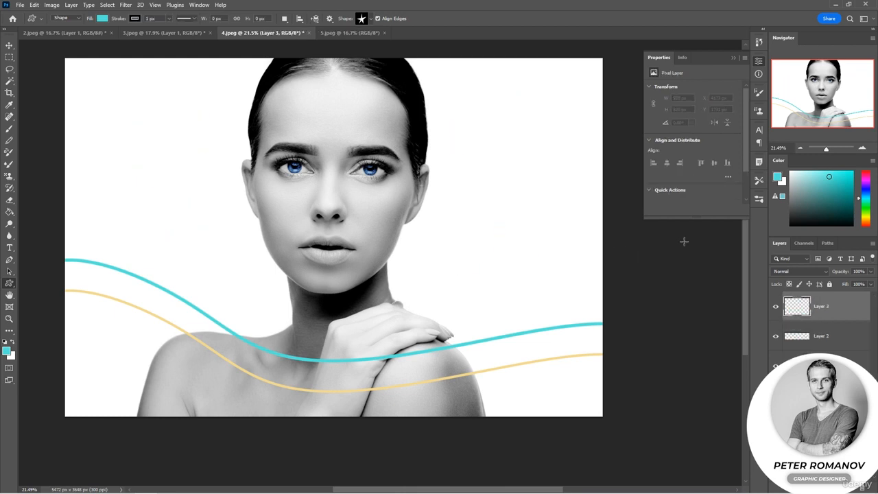
click(733, 57)
Pick a different brush preset for the Brush tool and return to the Pen tool
key(b)
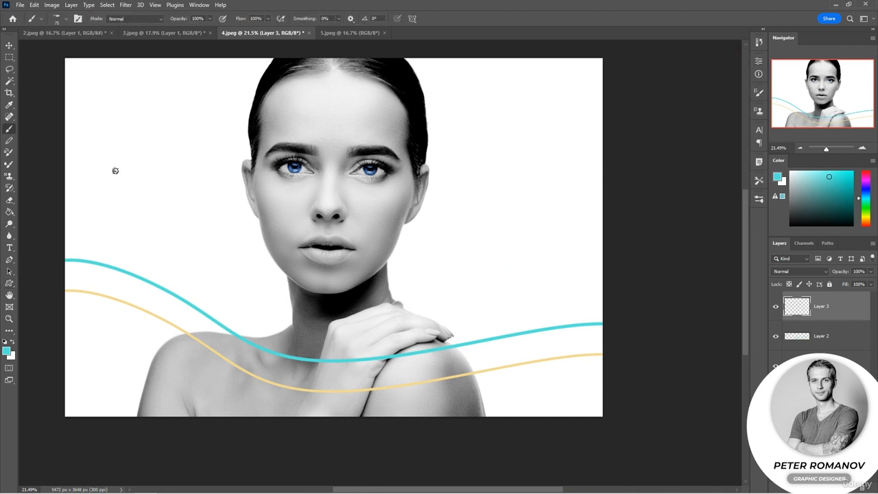
right_click(115, 171)
scroll(254, 333, down, 1)
click(204, 321)
click(10, 260)
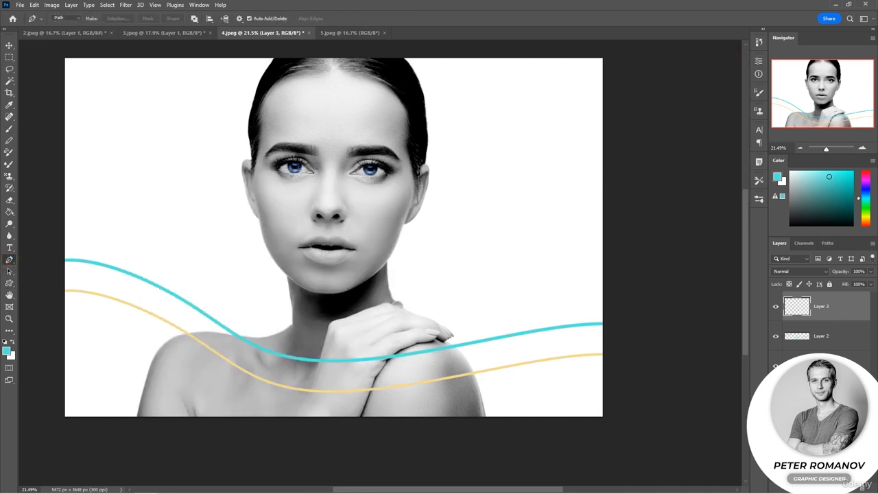
Draw a new S-shaped path on a new layer, from the image's right edge across the shoulders to beyond the left edge
key(ctrl+shift+alt+n)
click(603, 268)
drag(378, 297, 465, 277)
drag(174, 382, 62, 385)
click(38, 349)
Stroke the new path in blue on Layer 4 with the Brush and Simulate Pressure on, and hide the path
mouse_move(859, 199)
mouse_down()
mouse_move(860, 208)
mouse_move(864, 194)
mouse_up()
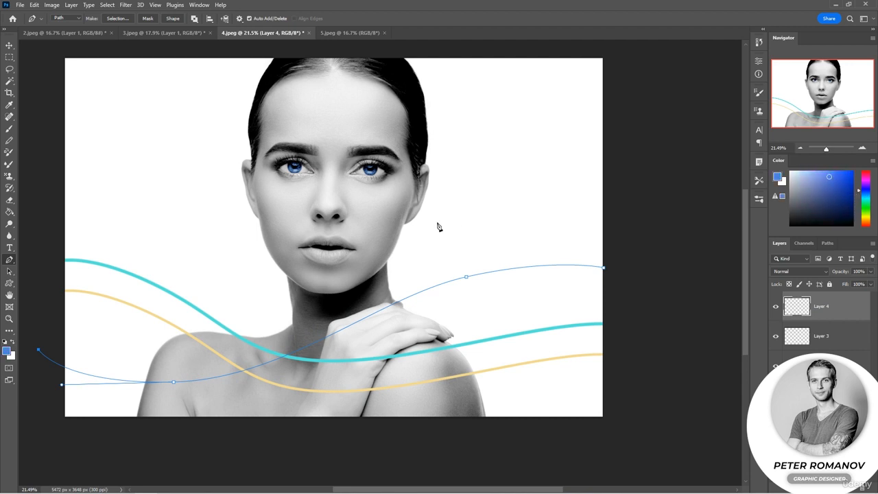
right_click(206, 239)
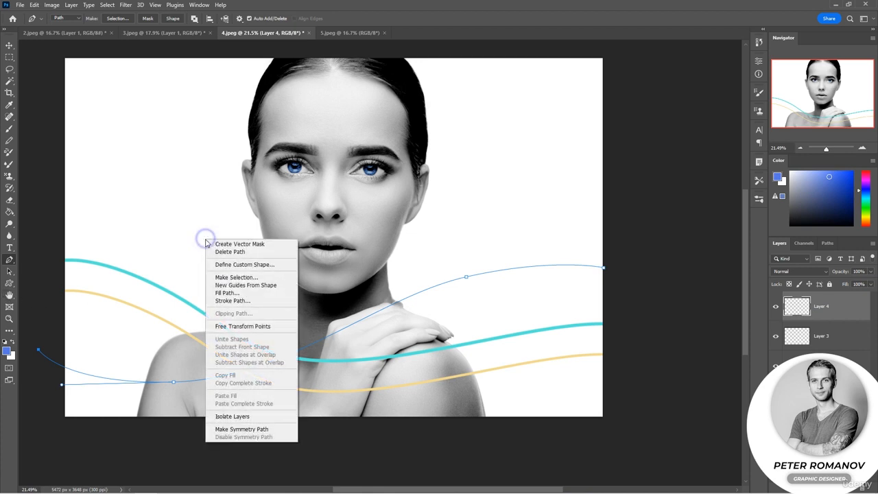
click(230, 292)
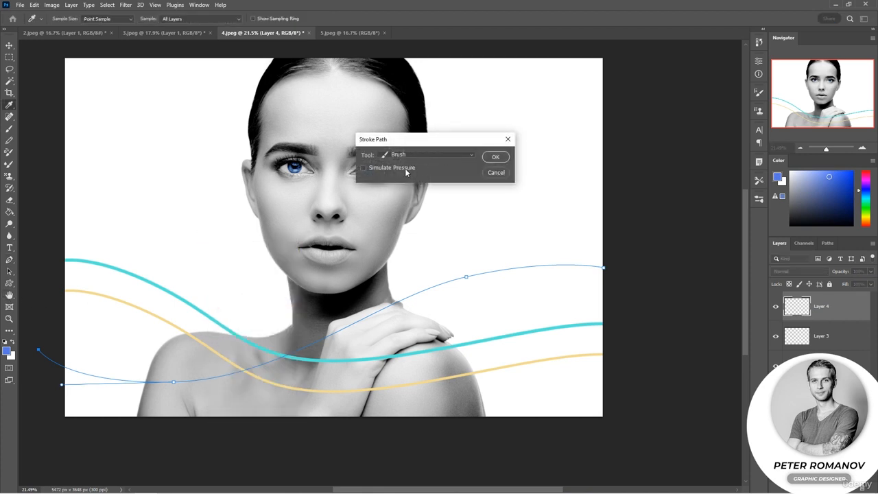
click(496, 157)
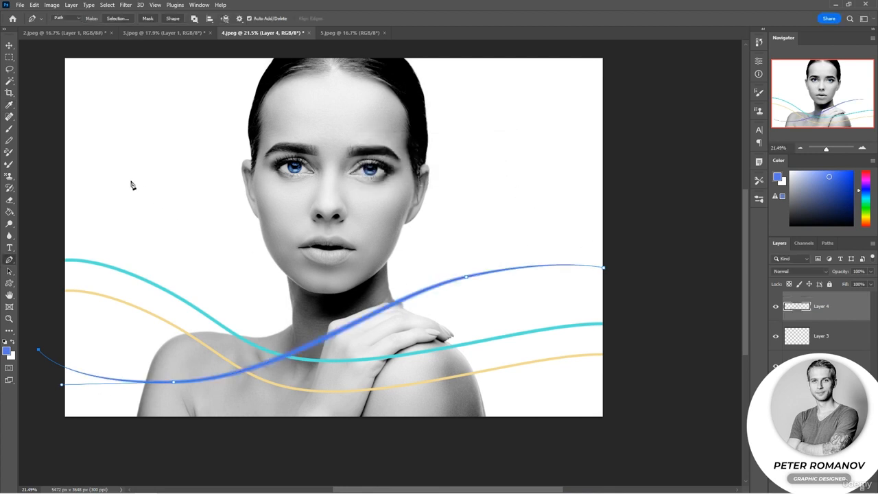
key(Return)
Set Layer 4's opacity to 64% and switch to the 5.jpeg document
click(800, 147)
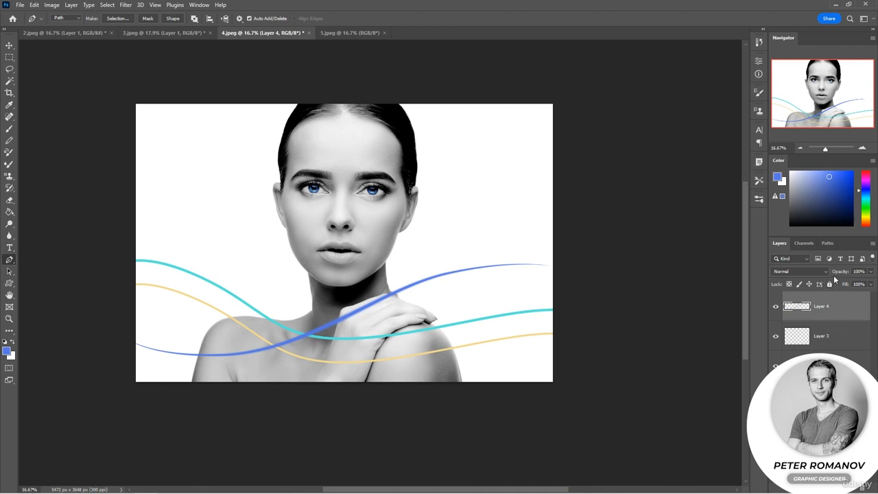
drag(845, 275, 827, 277)
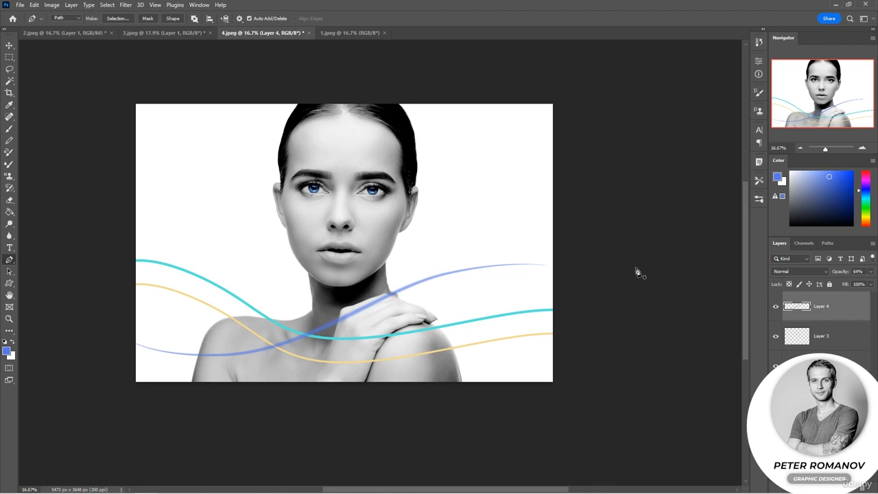
click(330, 32)
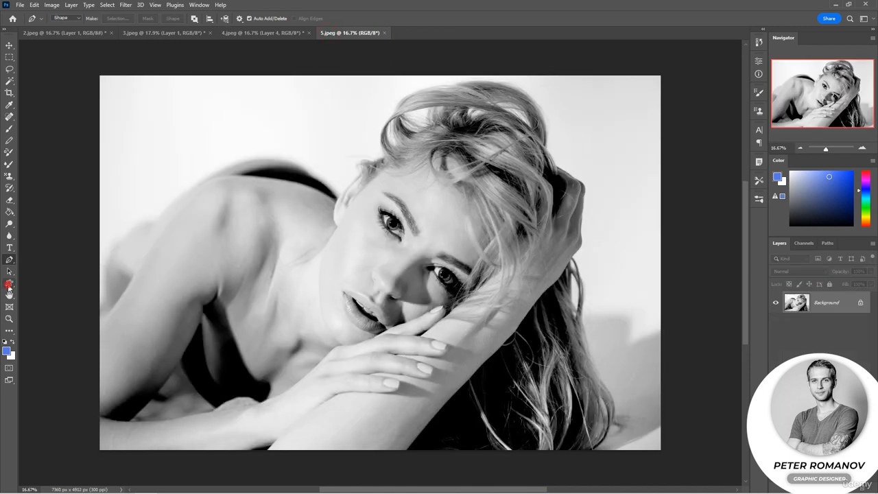
Add a new empty layer and choose the flower shape for the Custom Shape tool
click(9, 284)
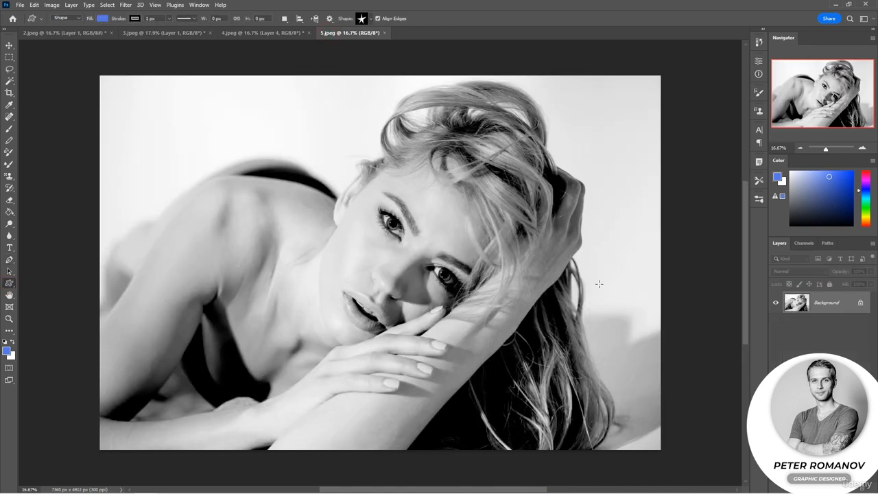
click(851, 488)
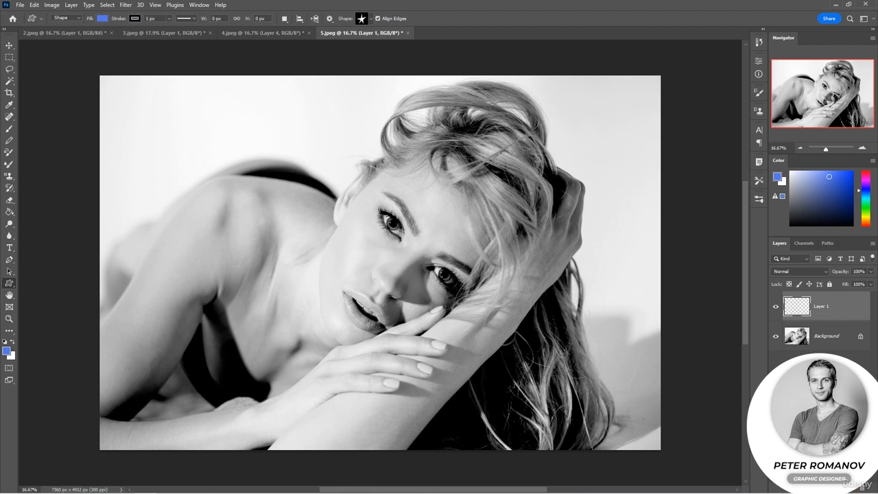
click(370, 21)
click(386, 77)
Try drawing the flower as a shape layer about 2233 by 2718 px over the shoulder, with no fill
drag(142, 136, 312, 342)
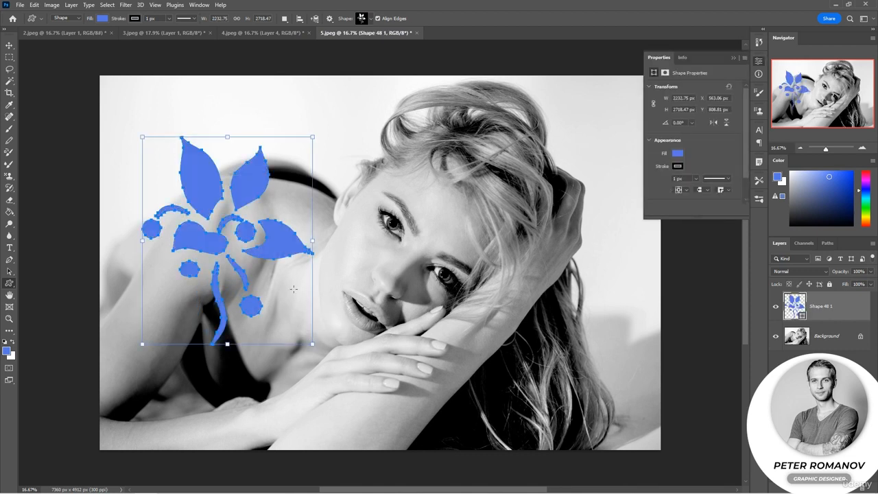
click(101, 19)
click(49, 36)
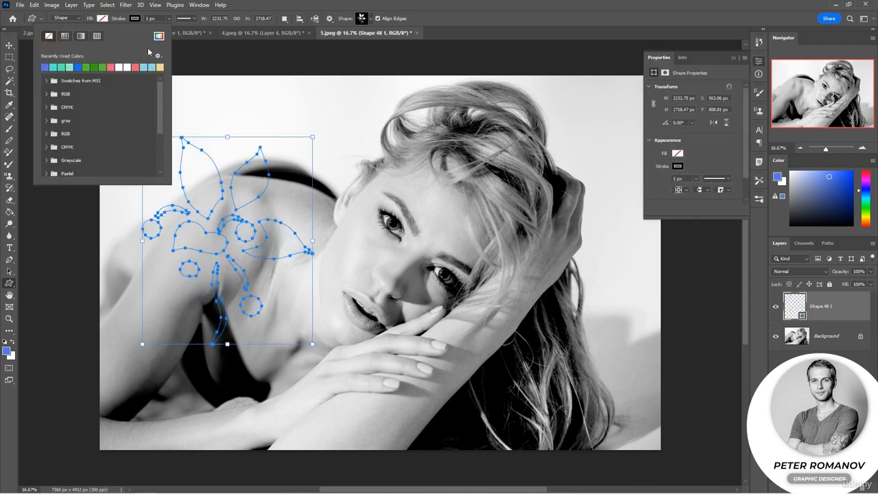
click(87, 18)
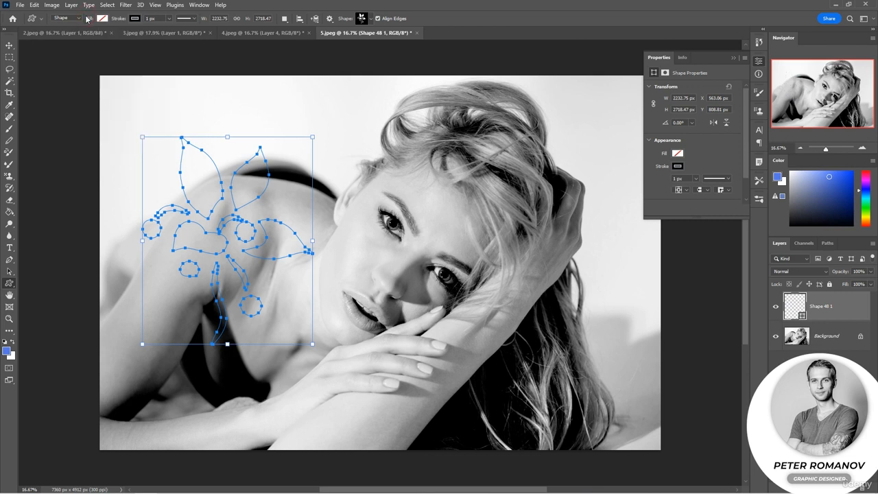
Set the Custom Shape tool to Path mode and undo the fill removal and the flower shape
click(72, 18)
click(71, 32)
key(ctrl+z)
key(ctrl+z)
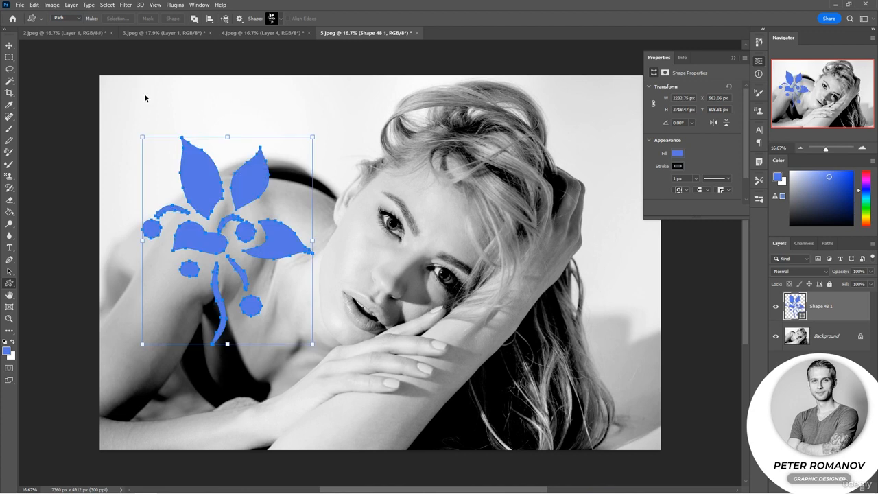
Draw the flower as a path about 2461 by 3127 px over the shoulder and convert it into a selection
click(72, 19)
drag(133, 117, 343, 347)
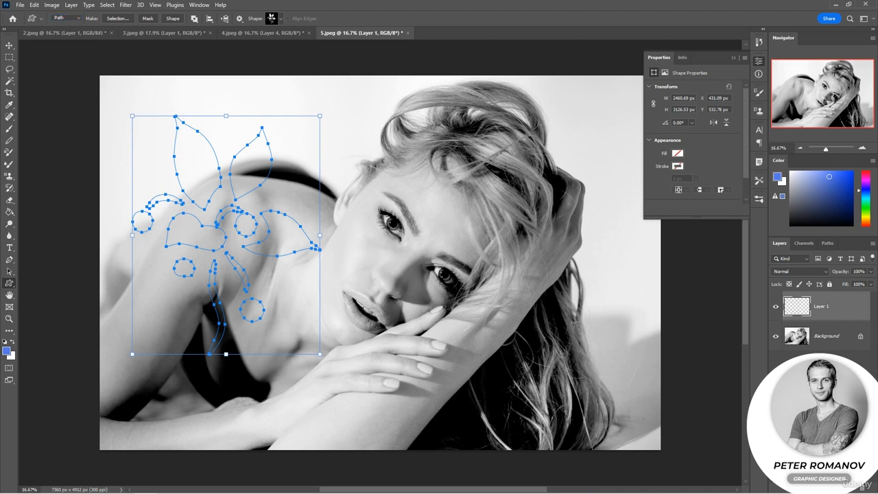
key(ctrl+Return)
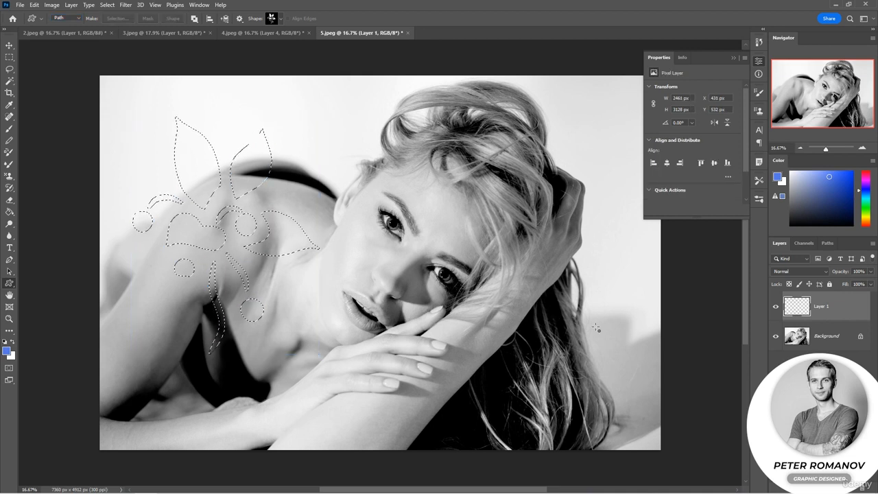
Copy the flower-shaped selection from the Background to a new layer and set it to Multiply at 86% opacity
click(819, 341)
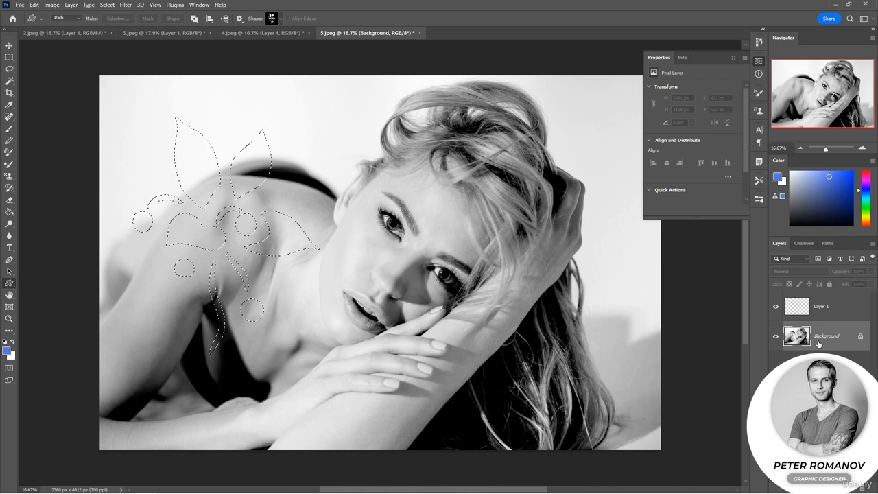
key(ctrl+j)
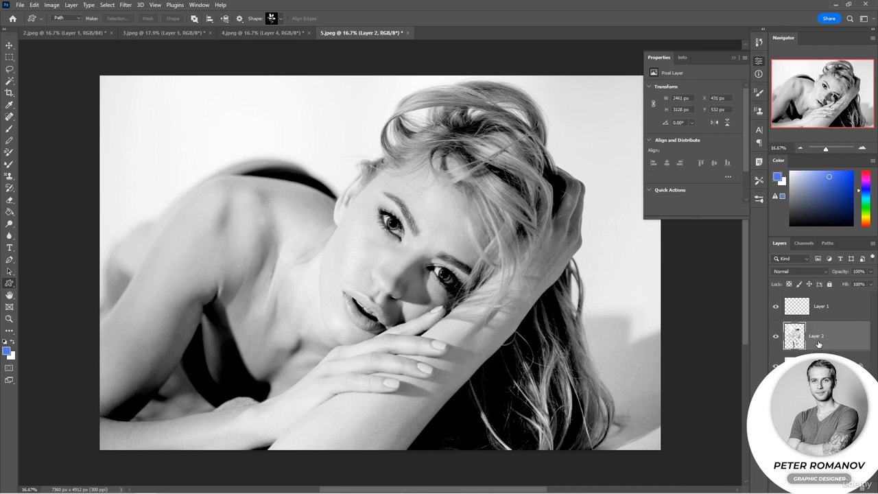
click(803, 272)
click(804, 304)
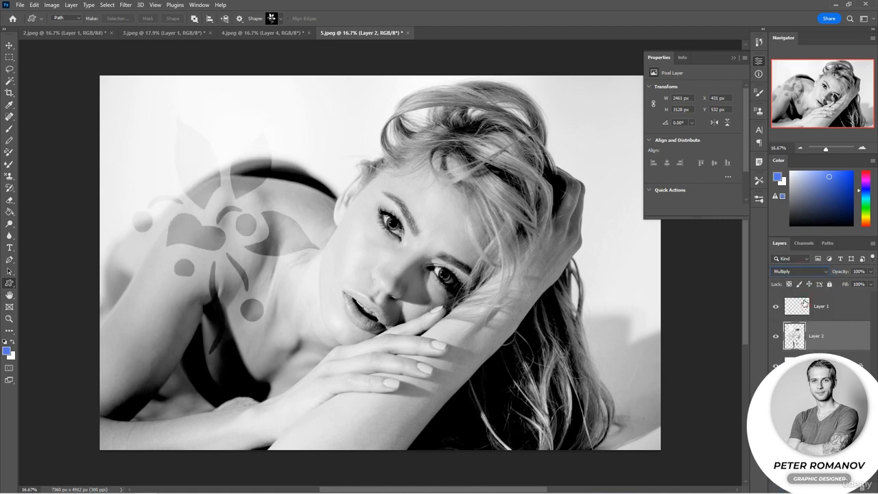
drag(848, 273, 843, 274)
Add a layer mask to Layer 2, which holds the flower
click(833, 312)
click(828, 341)
click(813, 488)
Set up the Gradient tool with the black-to-transparent preset from the Basics group
click(9, 213)
right_click(11, 211)
click(41, 213)
click(88, 19)
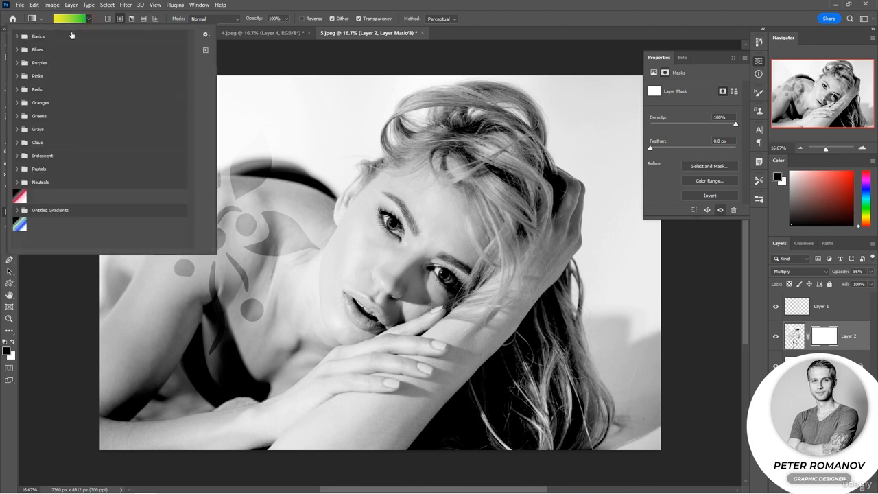
click(24, 37)
click(43, 50)
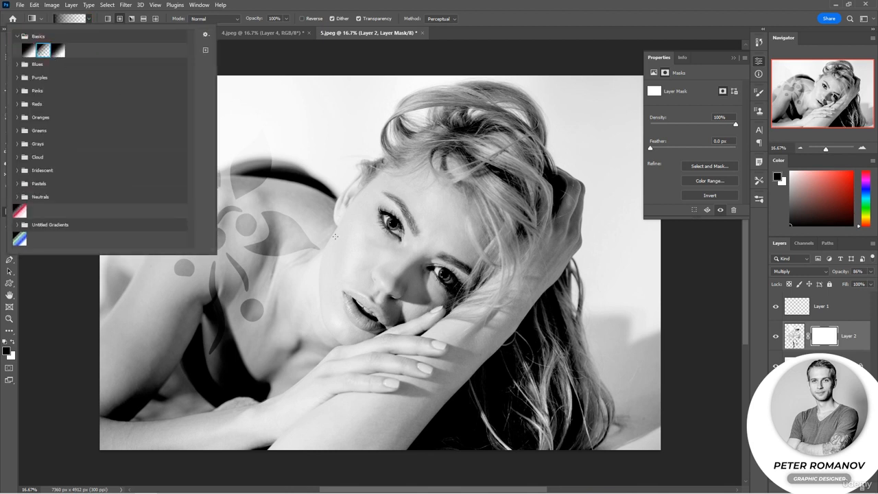
click(329, 243)
Try fading the flower's edges with several radial gradients on Layer 2's mask
drag(419, 201, 184, 211)
drag(175, 314, 236, 232)
drag(125, 309, 232, 174)
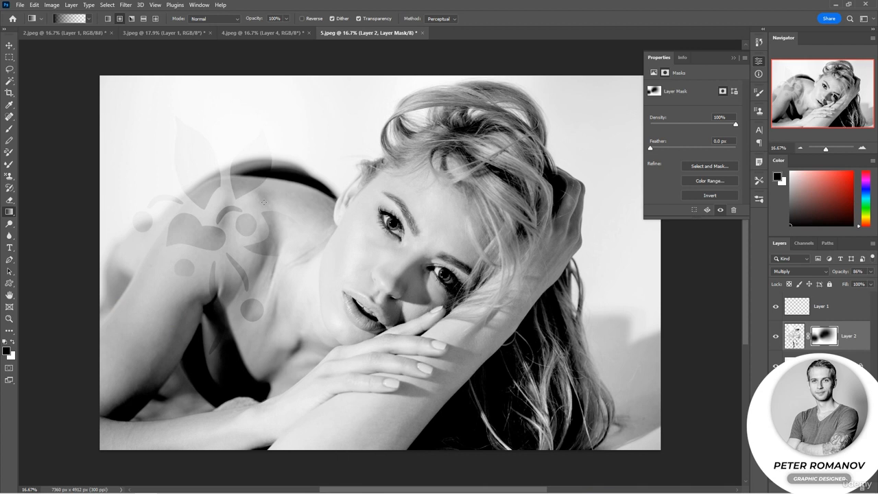
Undo the trial gradients on Layer 2's mask and fade the flower with a linear gradient from the lower-left arm up to the shoulder
click(108, 18)
drag(152, 311, 241, 165)
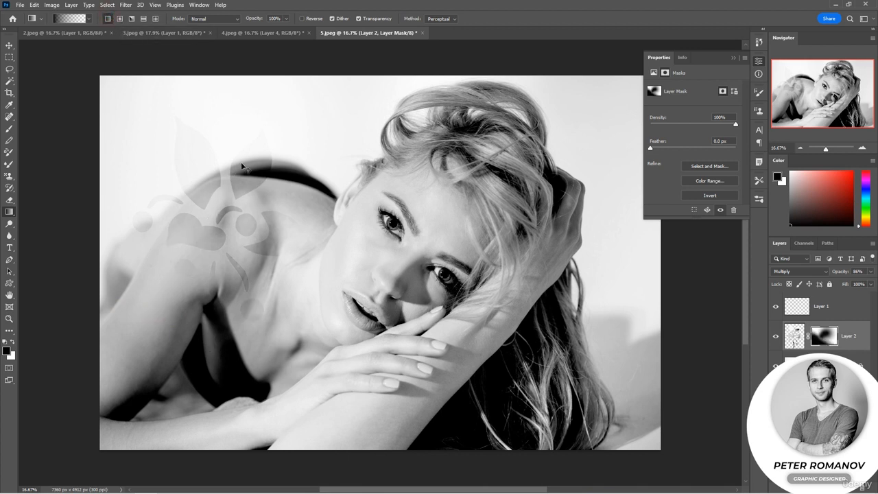
key(ctrl+z)
key(ctrl+z)
key(ctrl+z)
key(ctrl+z)
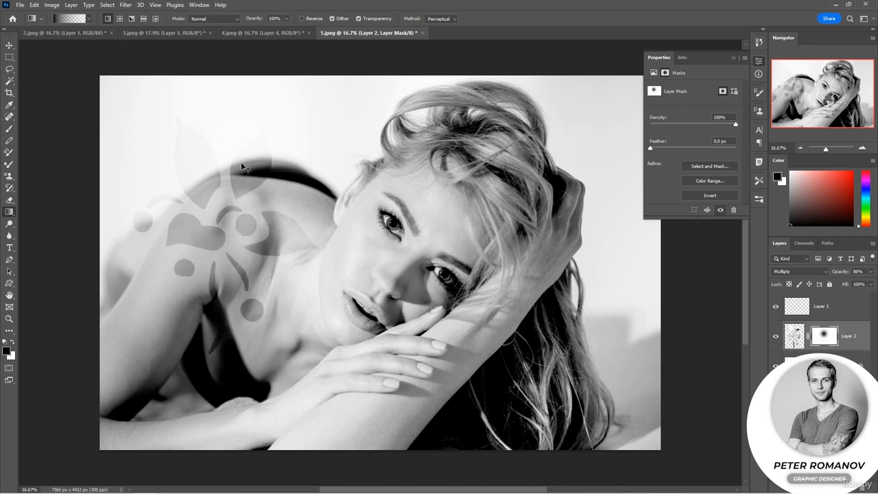
drag(112, 372, 220, 186)
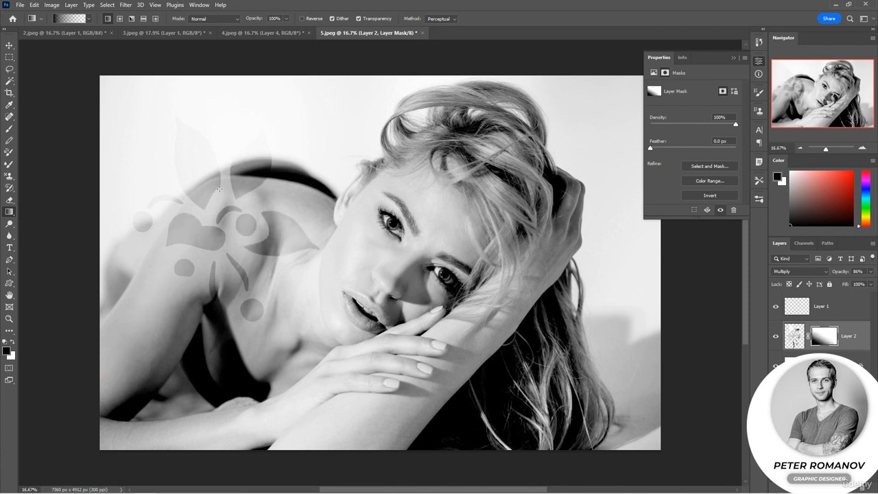
Review the finished work in 2.jpeg, 3.jpeg and 4.jpeg, and return to the 5.jpeg document
click(79, 33)
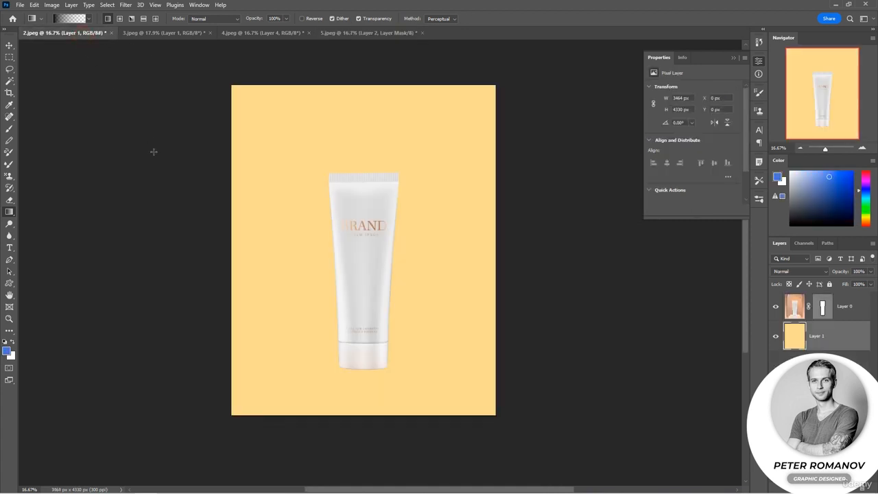
click(154, 33)
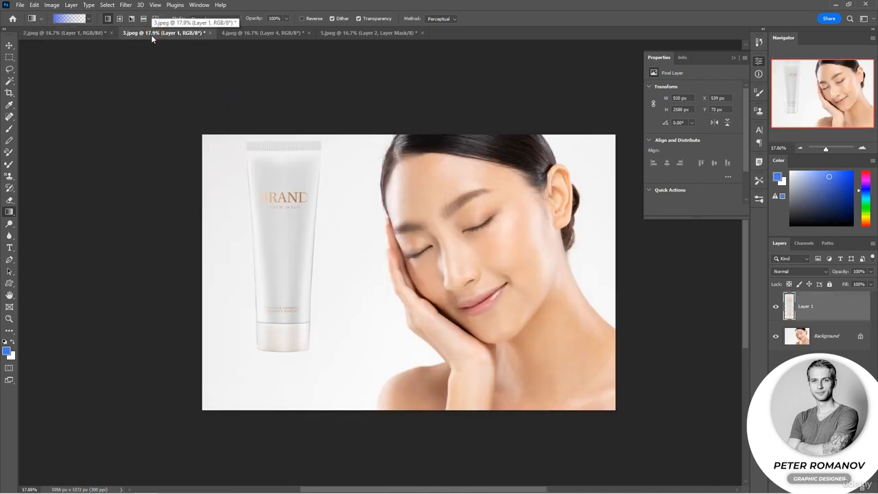
click(236, 34)
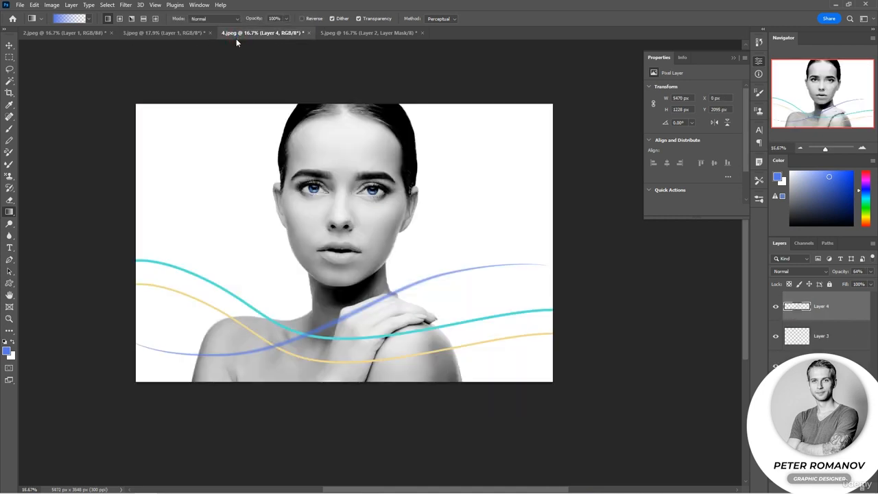
click(339, 38)
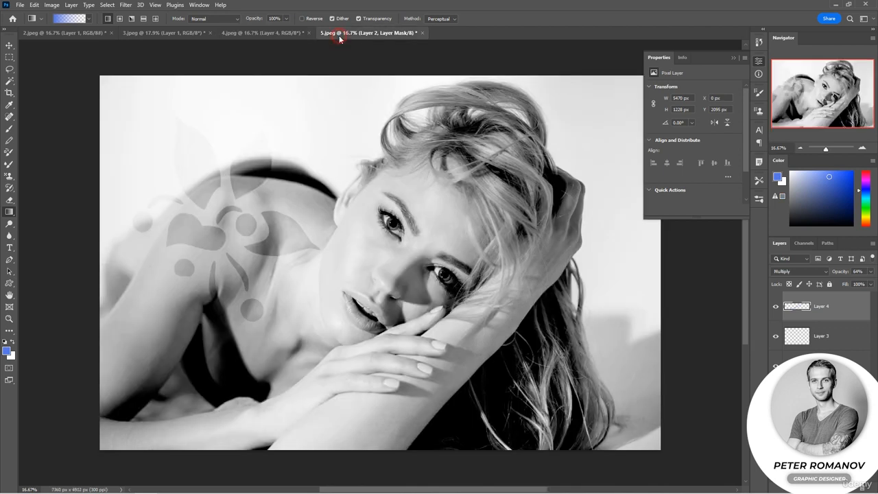